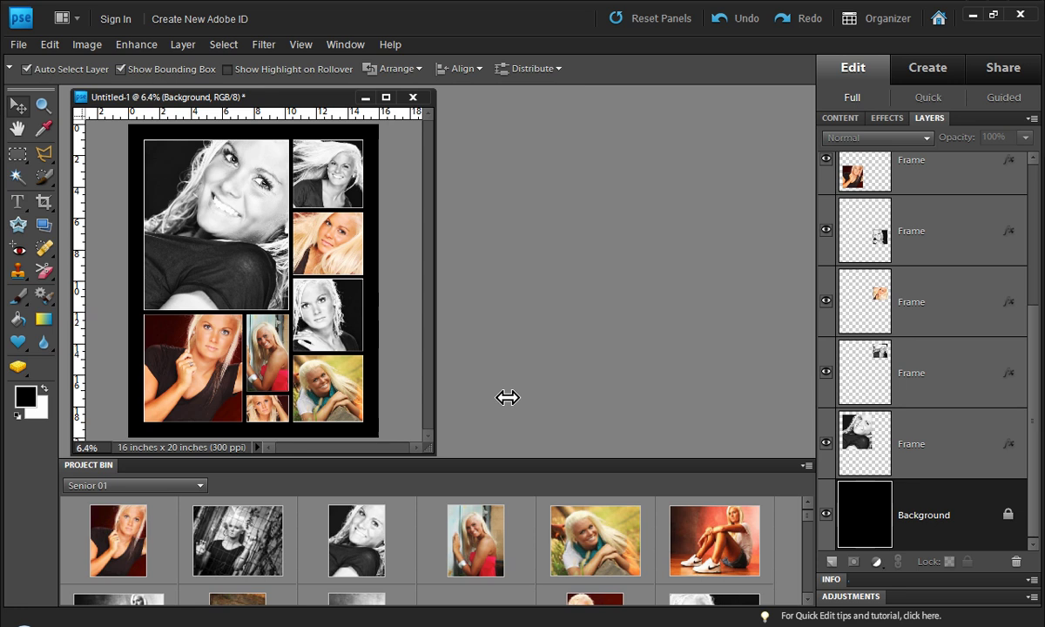
Step: Create a blank 16 x 20 inch, 300 ppi document and enlarge its window
left_click(19, 45)
mouse_move(53, 62)
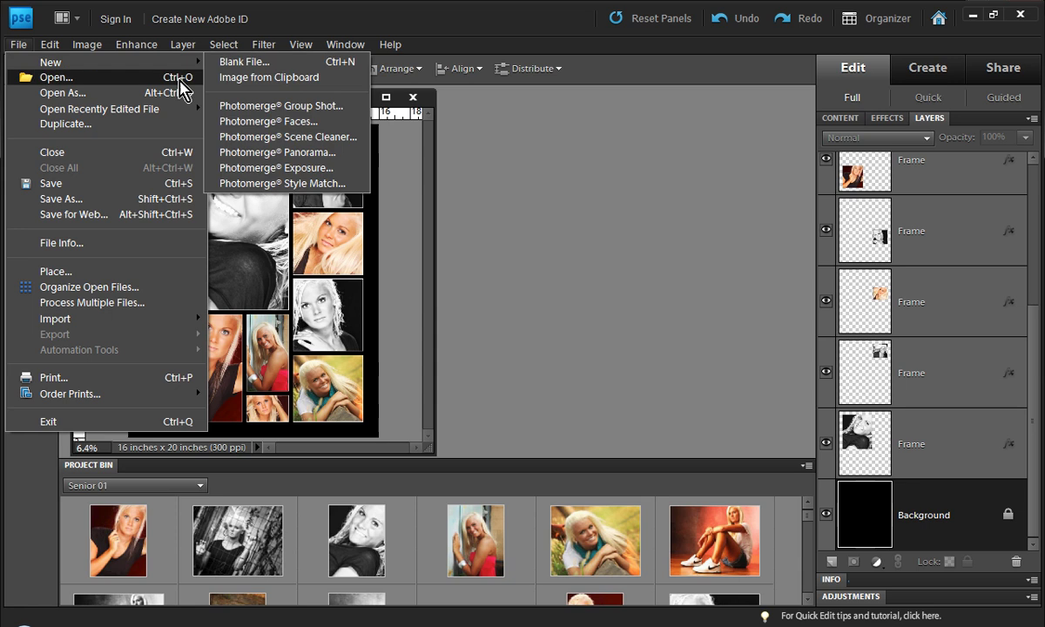
left_click(257, 62)
left_click(402, 223)
left_click(390, 252)
double_click(315, 221)
type("16")
key("Tab")
key("Tab")
key("Tab")
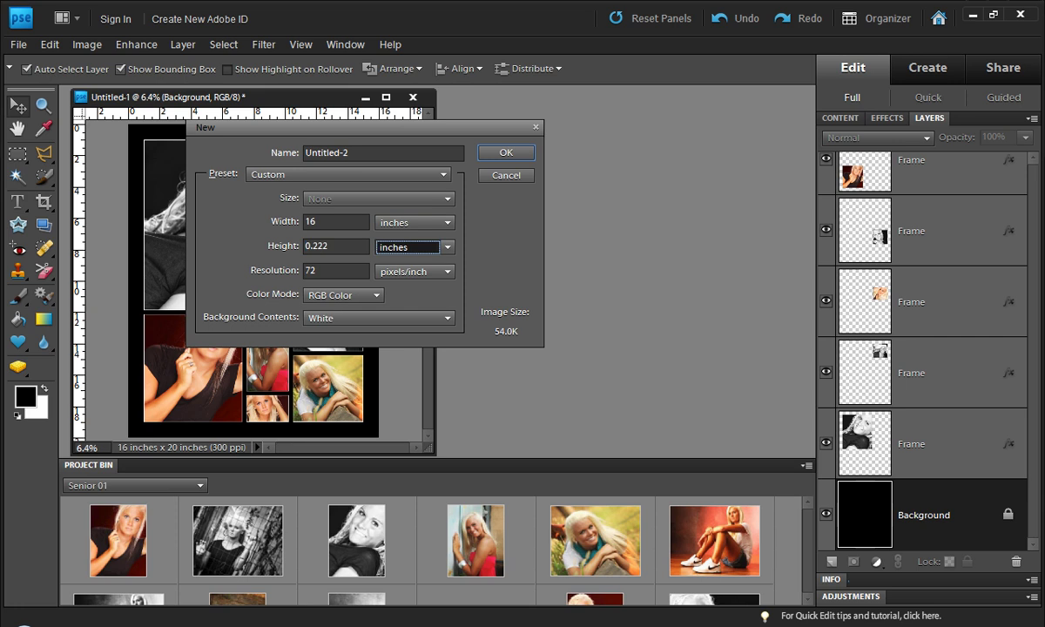
double_click(314, 246)
type("20")
key("Tab")
key("Tab")
type("300")
key("Return")
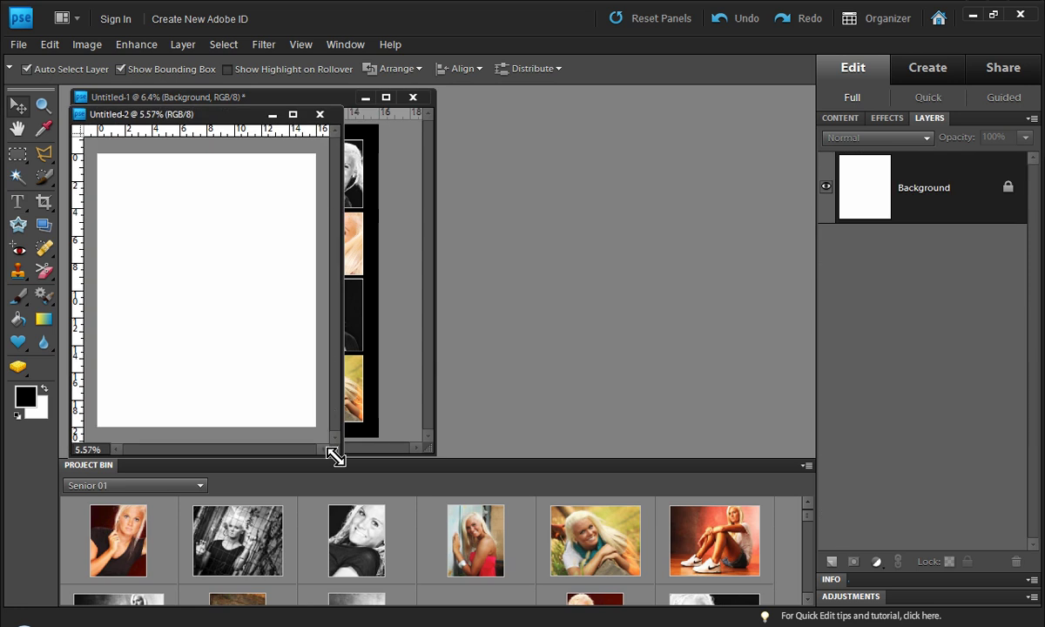
left_click_drag(334, 452, 432, 462)
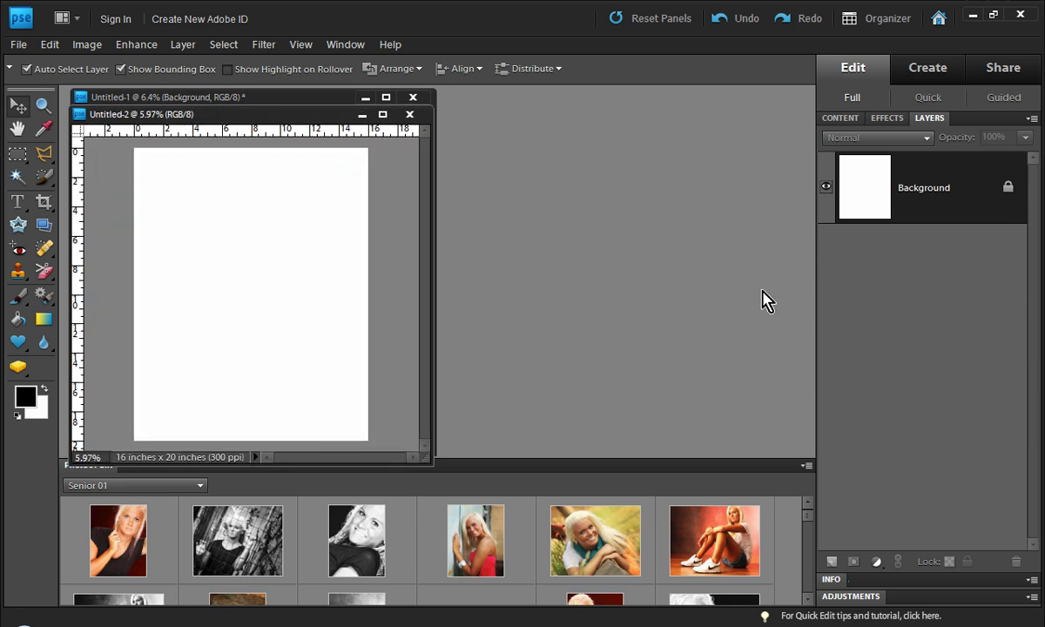
Step: Run the Create Guides action to add guides at a 1-inch margin
left_click(886, 120)
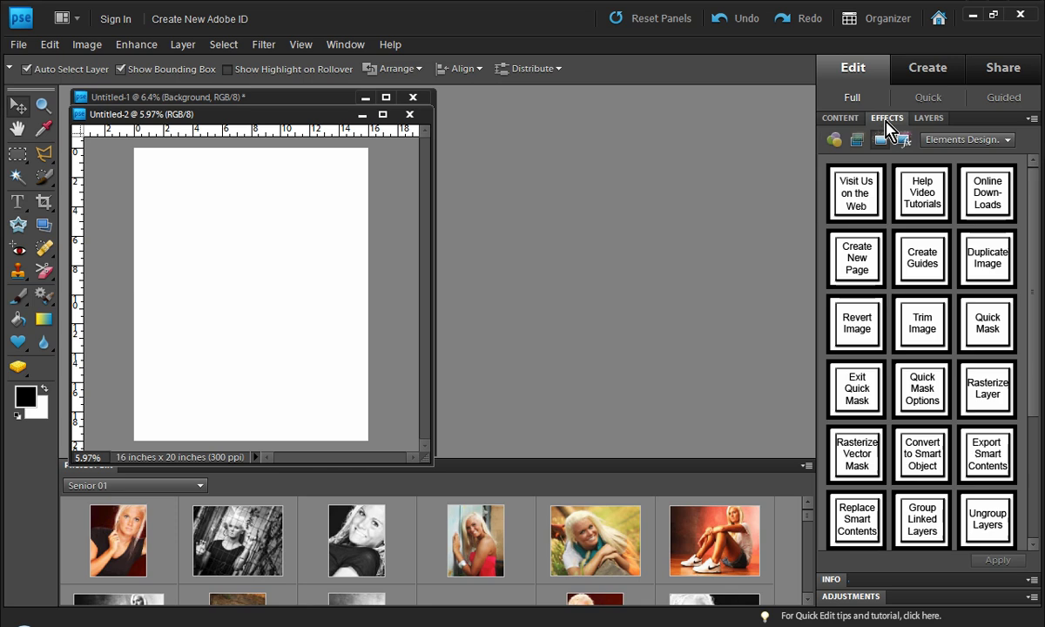
double_click(922, 260)
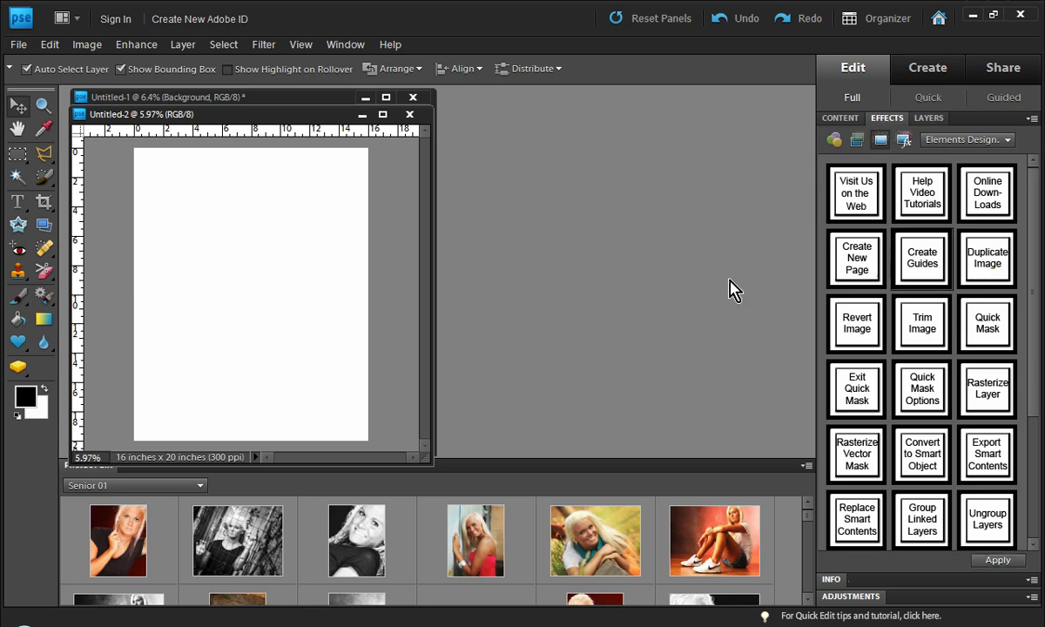
left_click(672, 315)
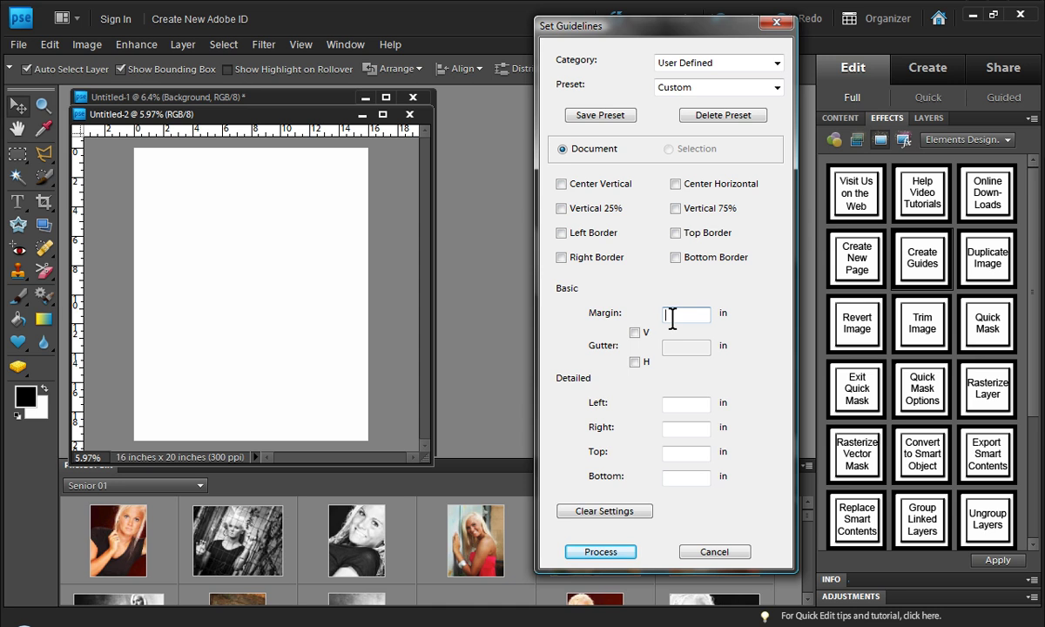
type("1")
key("Return")
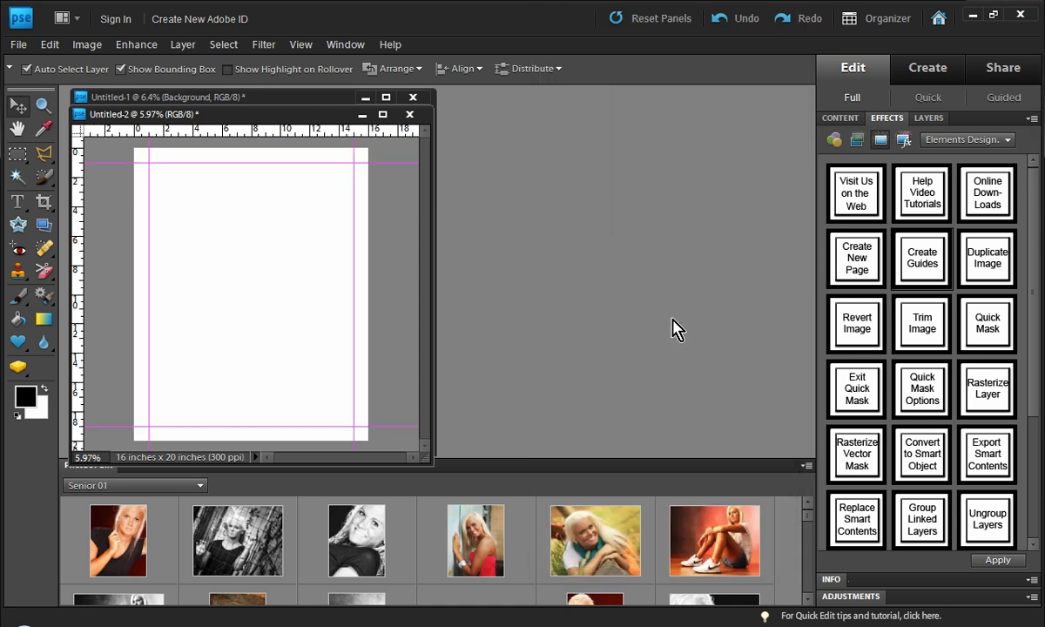
Step: Draw a Normal-mode rectangular selection between the margin guide corners, then fit the page on screen
key("m")
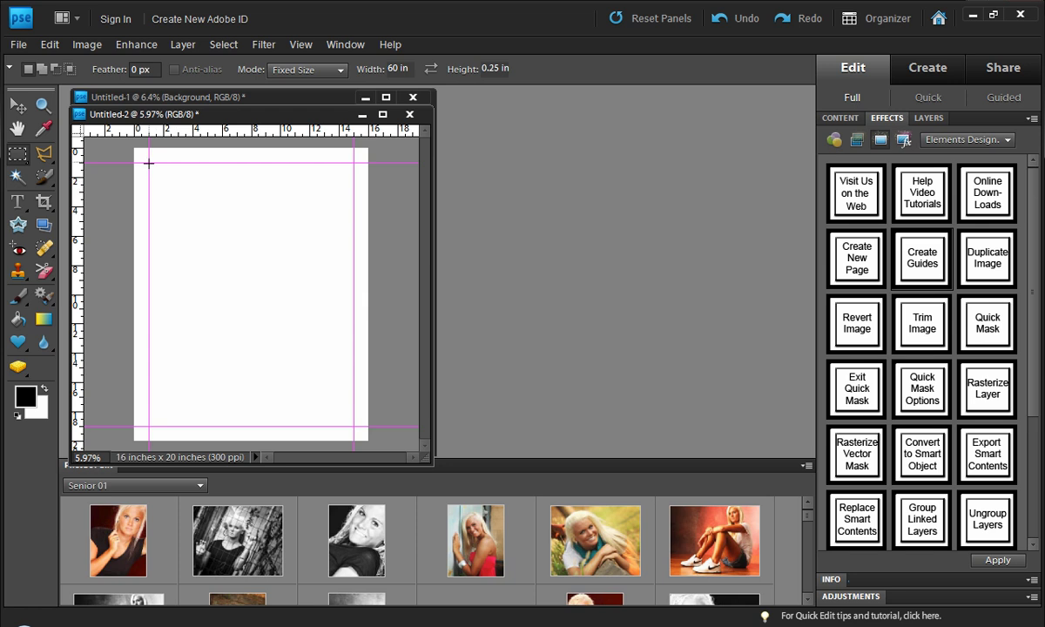
left_click(180, 187)
left_click(305, 70)
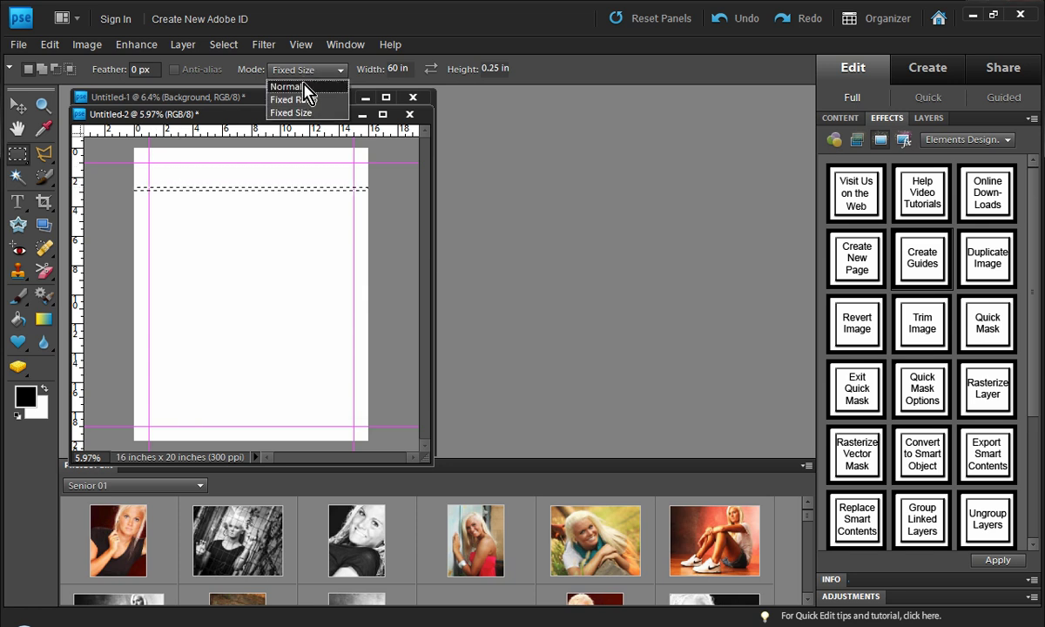
left_click(296, 83)
left_click(204, 158)
left_click_drag(151, 162, 354, 423)
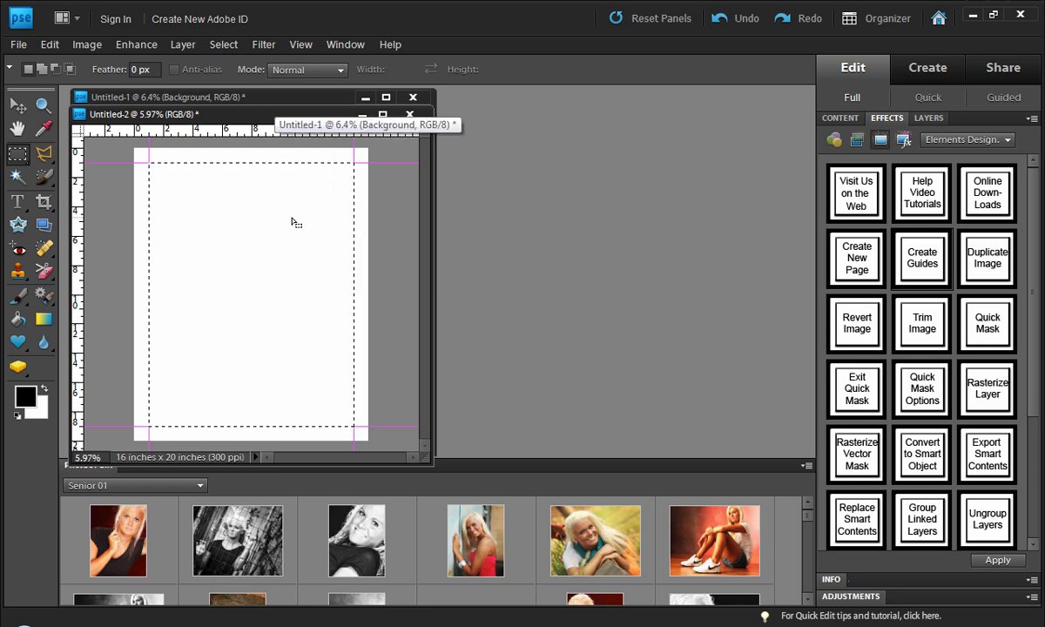
key("ctrl+0")
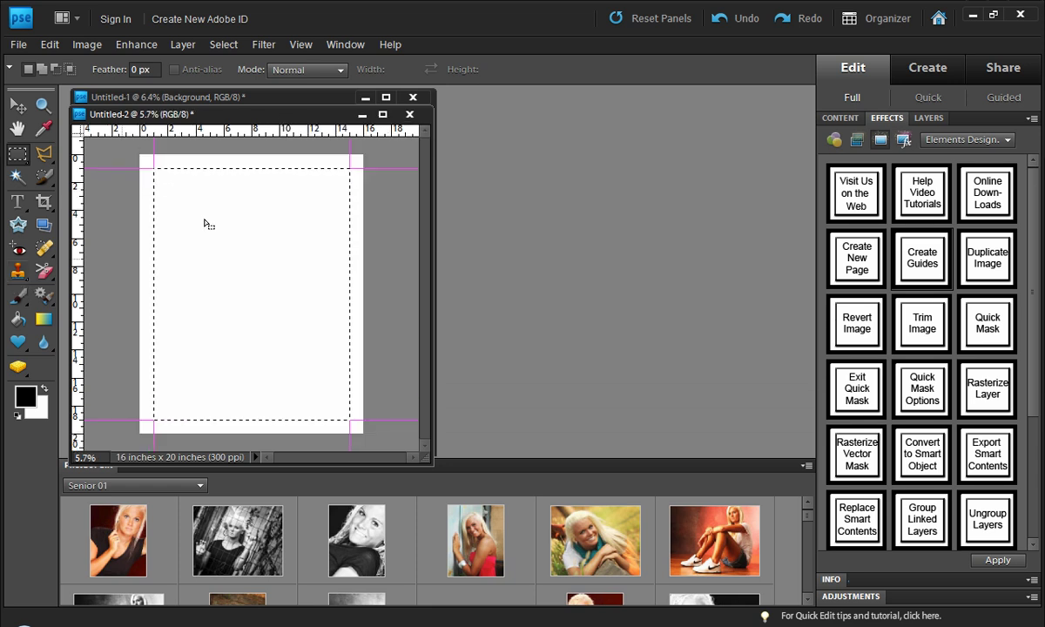
Step: Set the Marquee to Fixed Size 0.25 x 60 in and subtract two vertical gaps
left_click(291, 71)
left_click(295, 120)
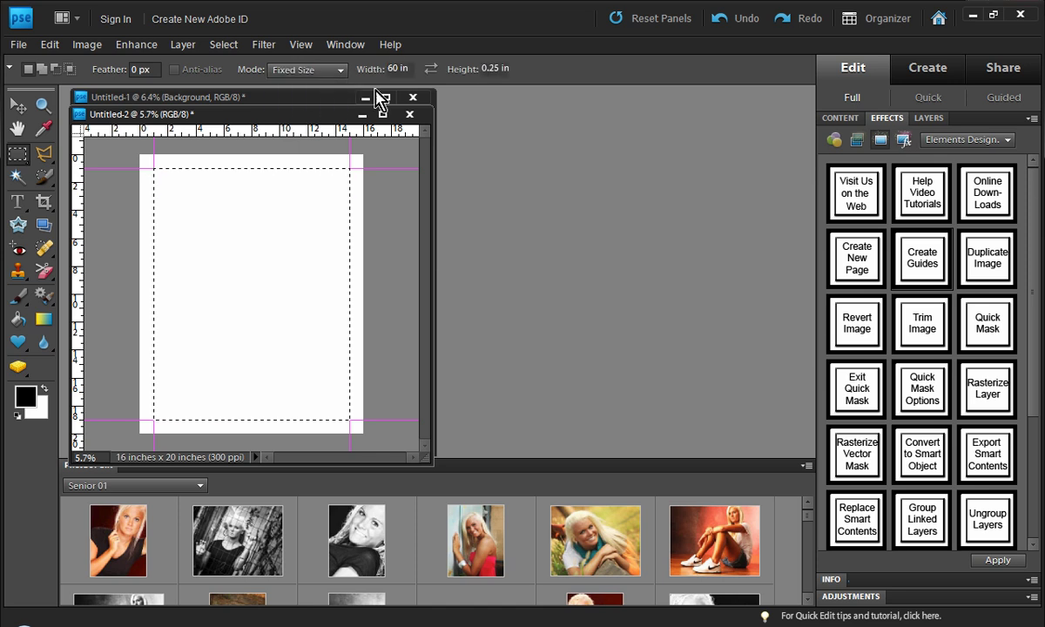
left_click(430, 68)
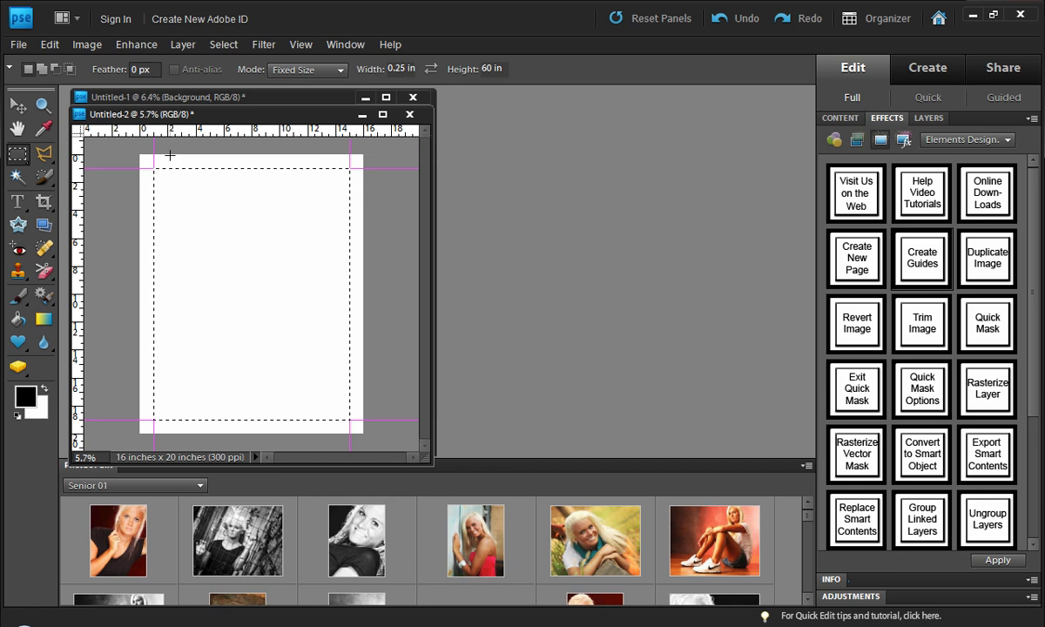
key("alt")
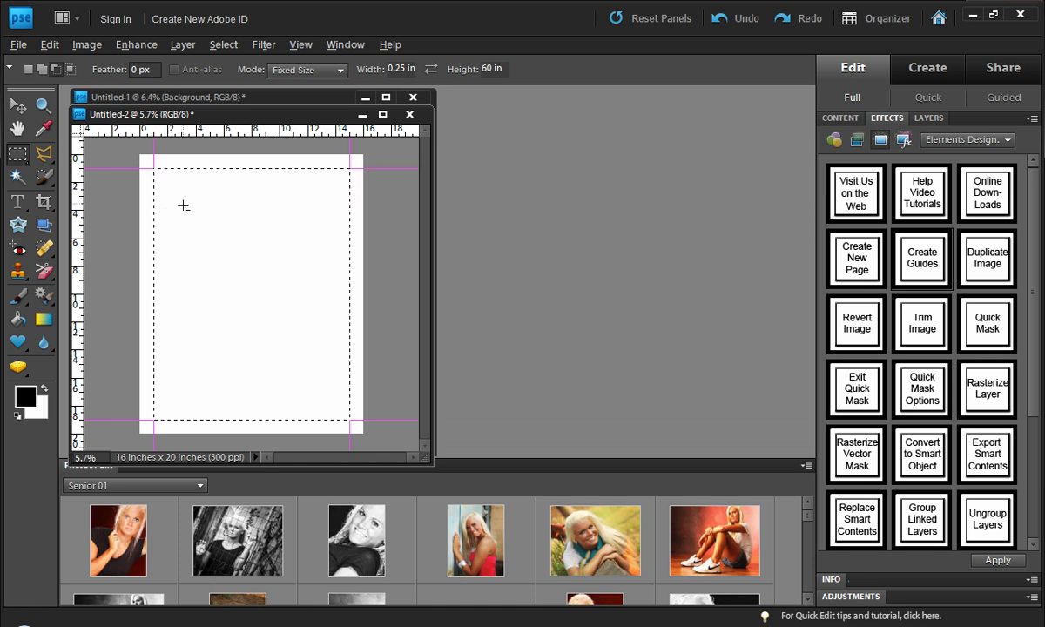
key("alt")
key("alt")
left_click(169, 196, "alt")
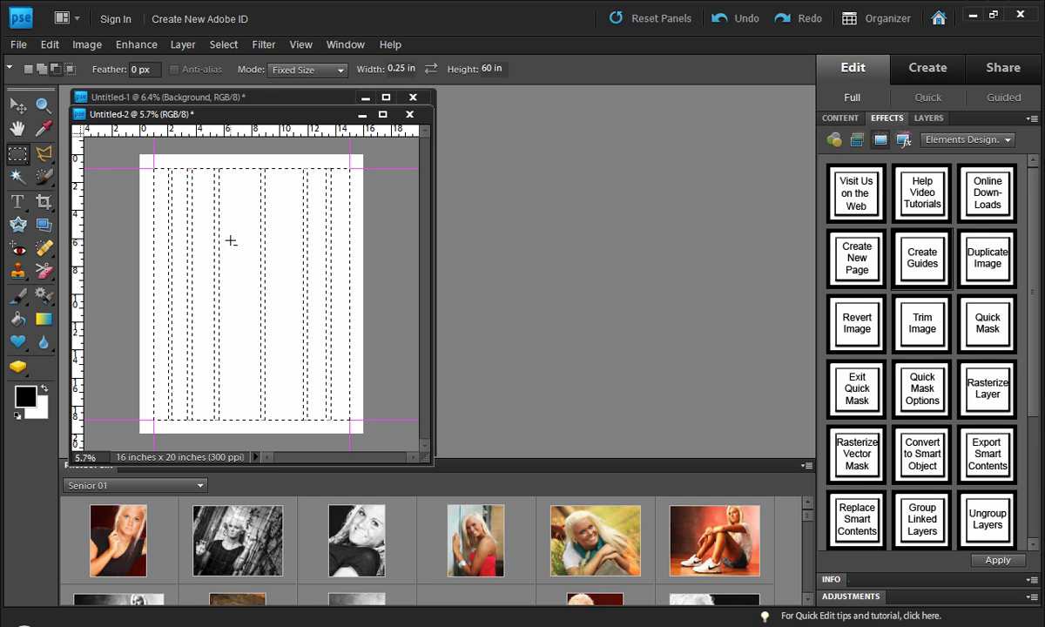
left_click(282, 250, "shift")
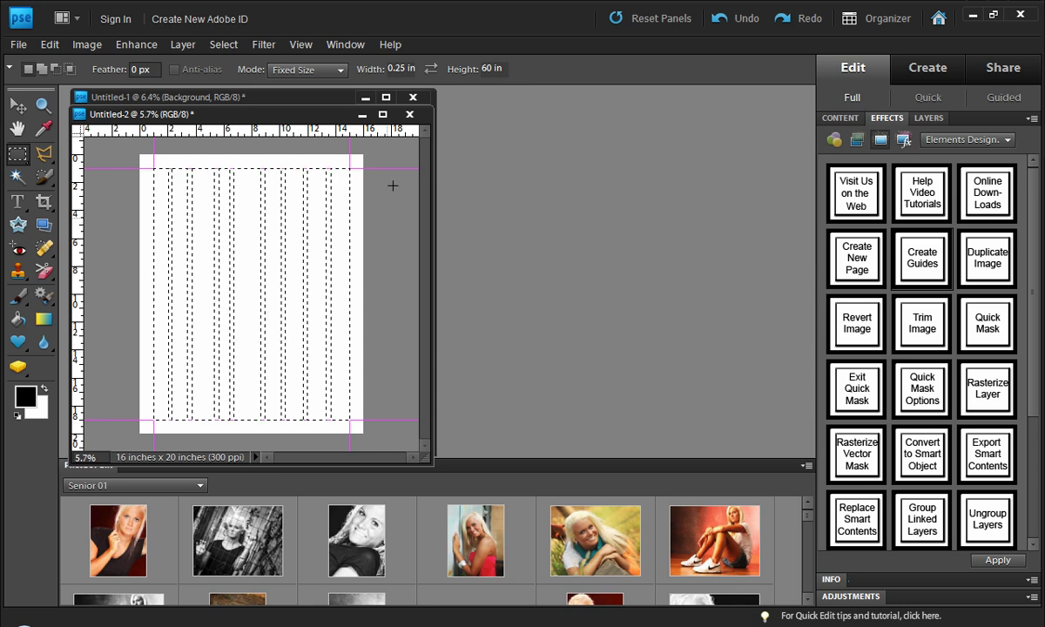
Step: Swap the fixed dimensions and subtract three horizontal 0.25-inch gaps from the selection
left_click(430, 69)
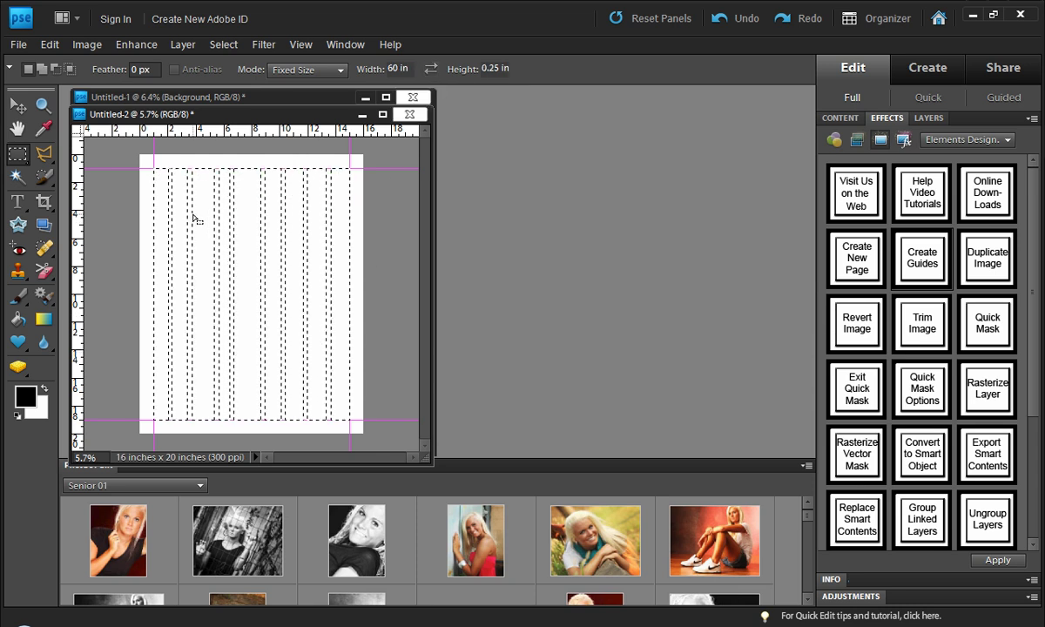
left_click(164, 200, "shift")
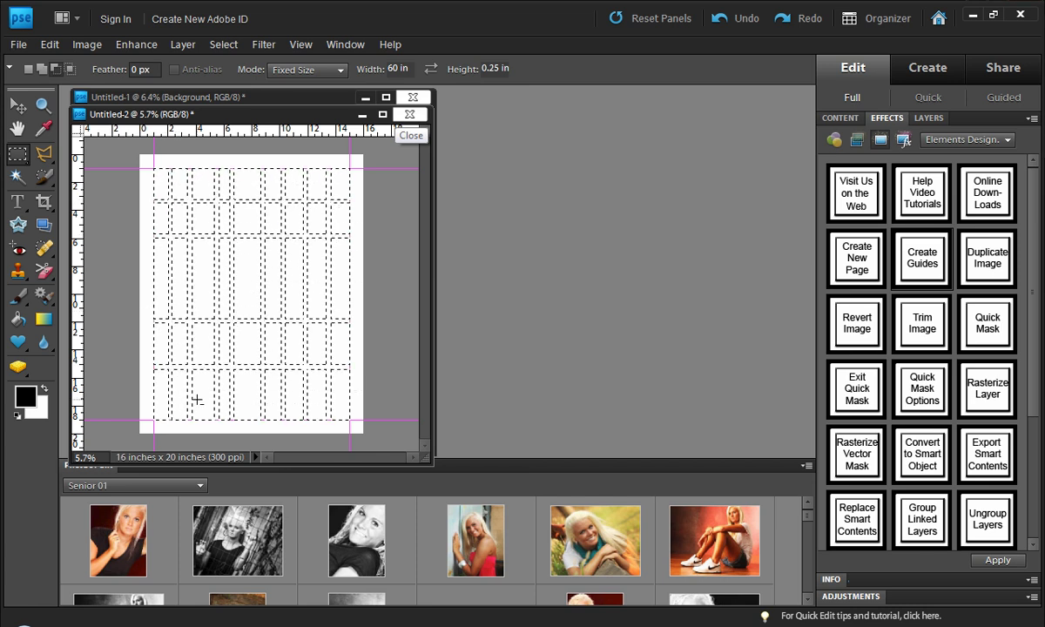
left_click(230, 264, "shift")
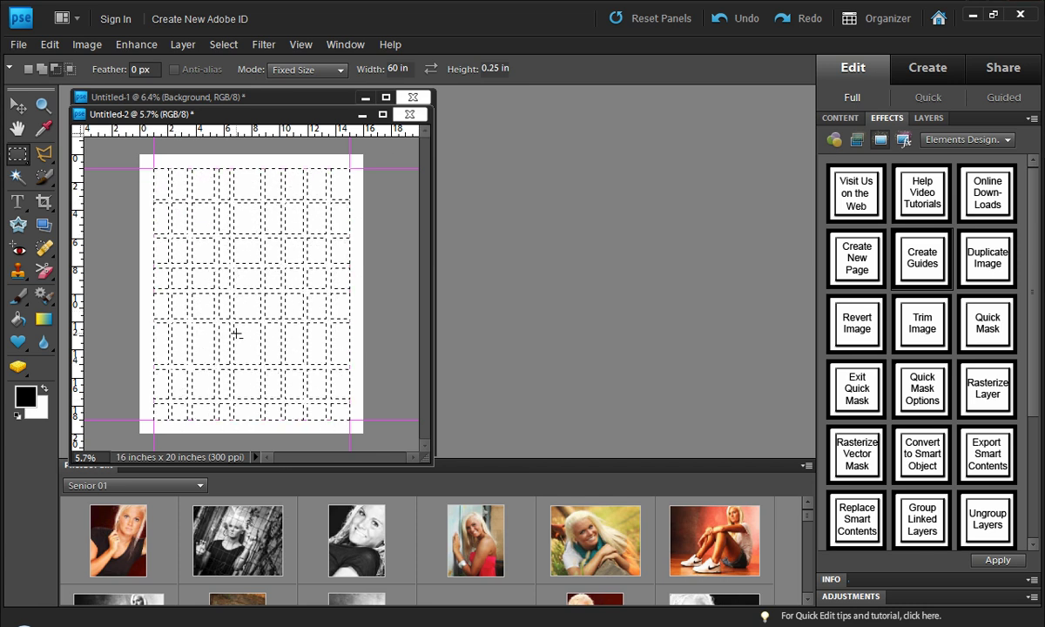
left_click(198, 345, "shift")
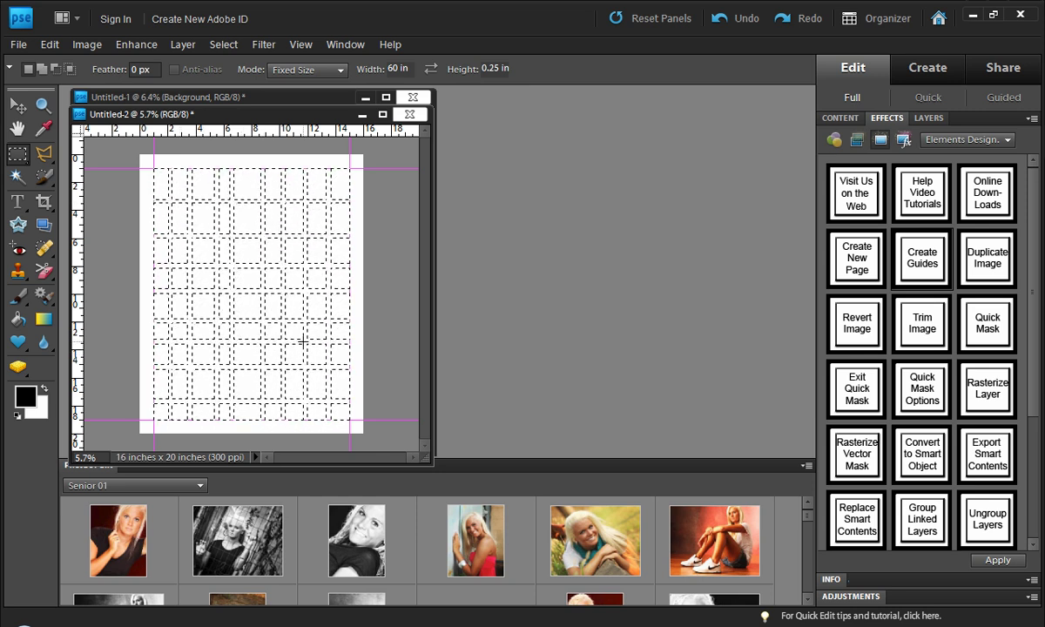
Step: Add a new layer and set the foreground colour to bright blue
left_click(929, 117)
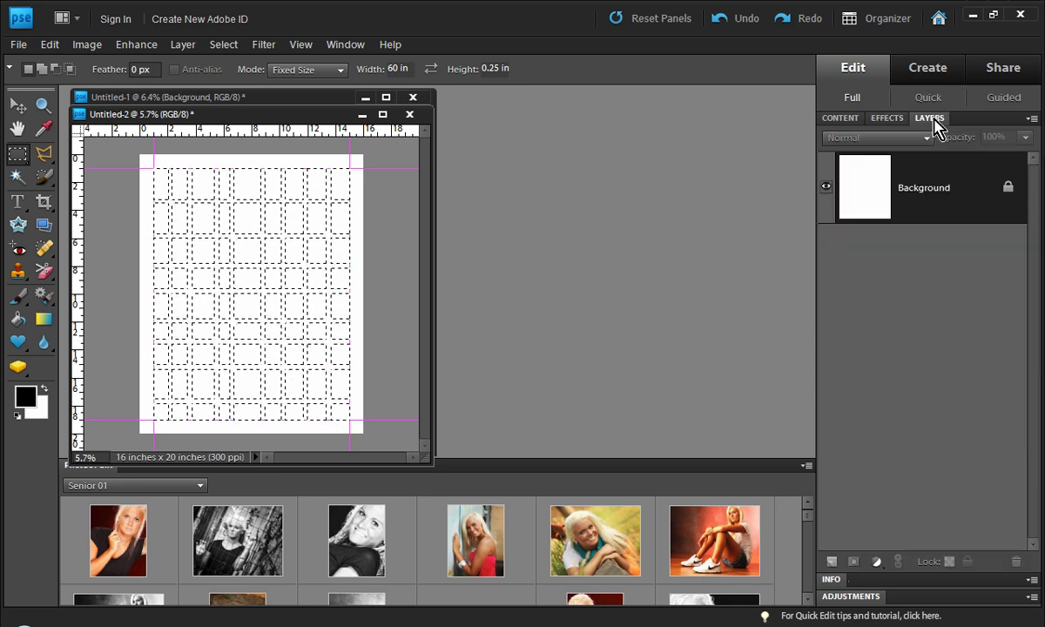
left_click(832, 563)
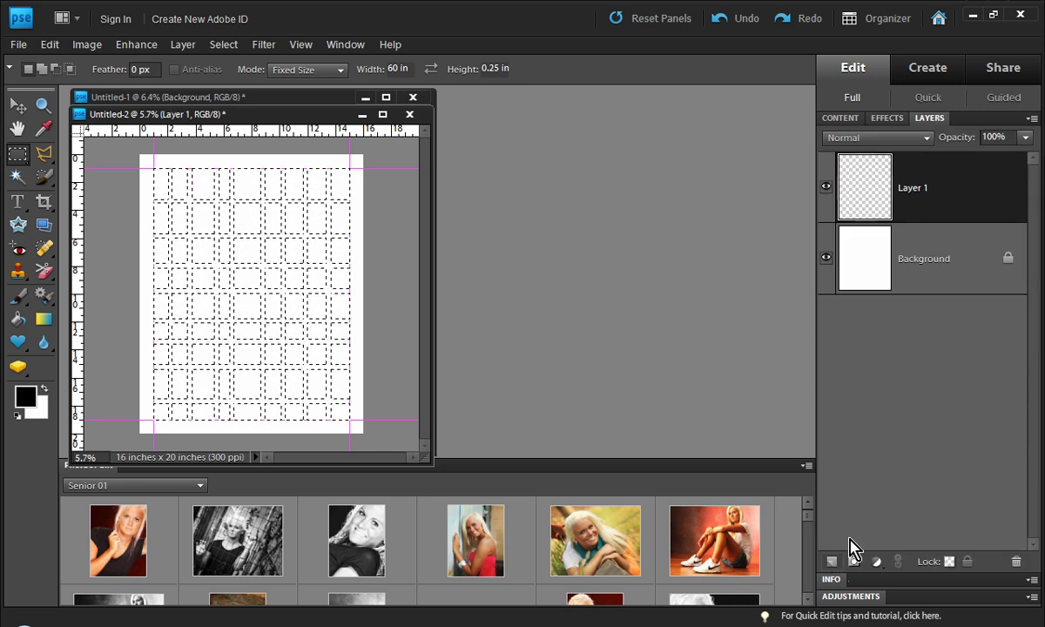
left_click(25, 396)
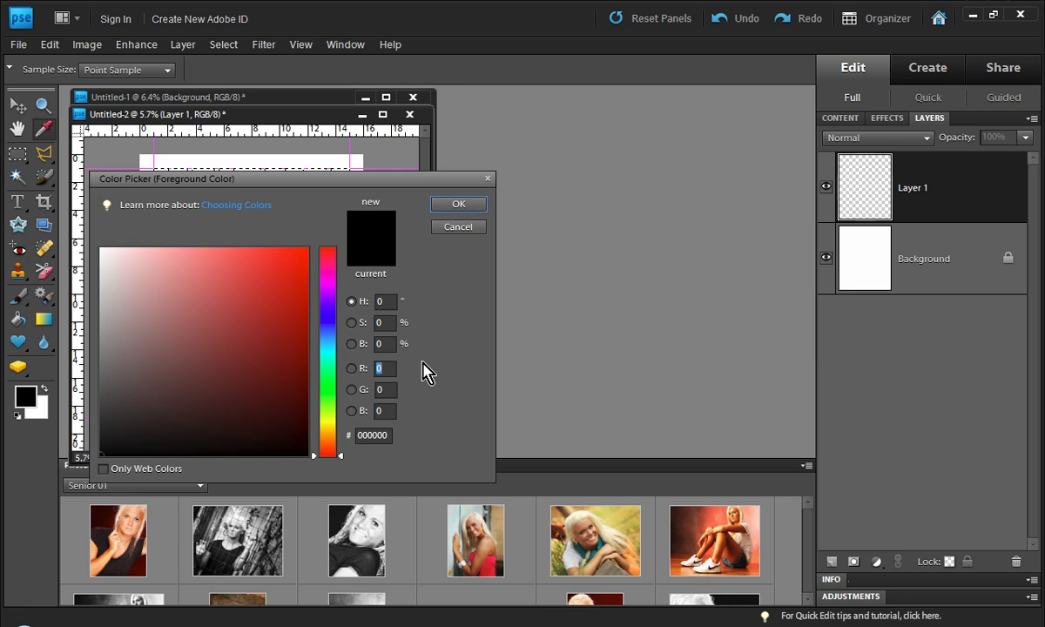
left_click_drag(293, 322, 310, 246)
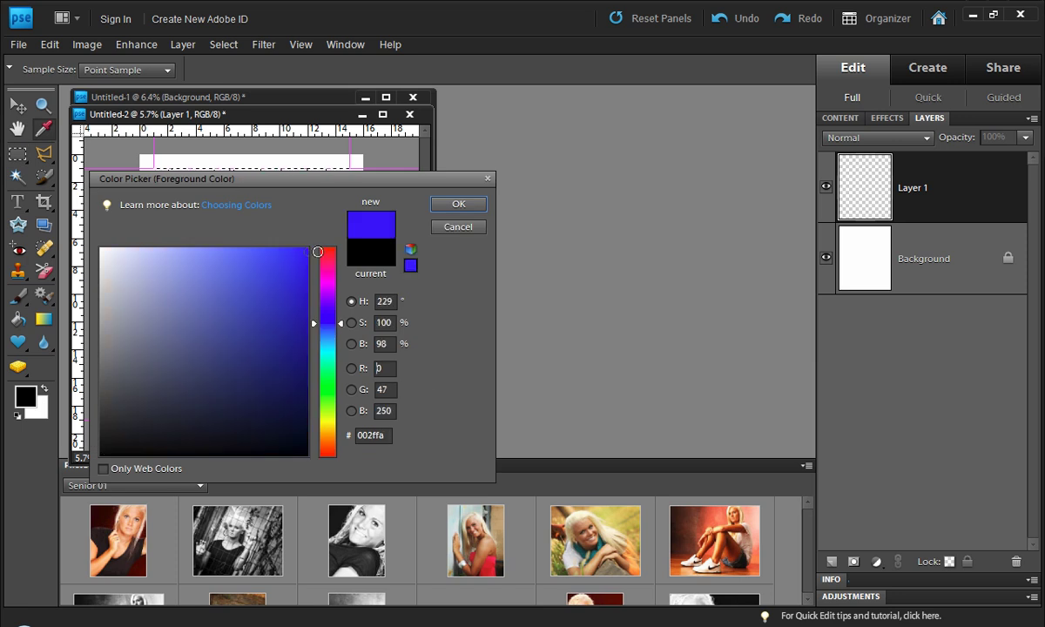
left_click(457, 205)
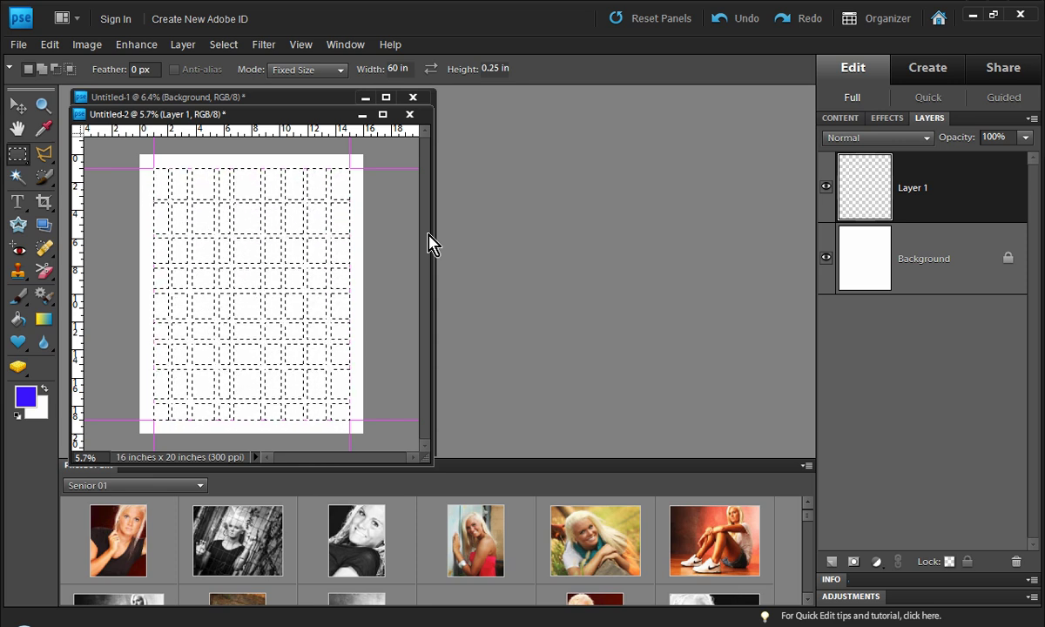
Step: Fill the grid selection with blue on Layer 1 and deselect
key("alt")
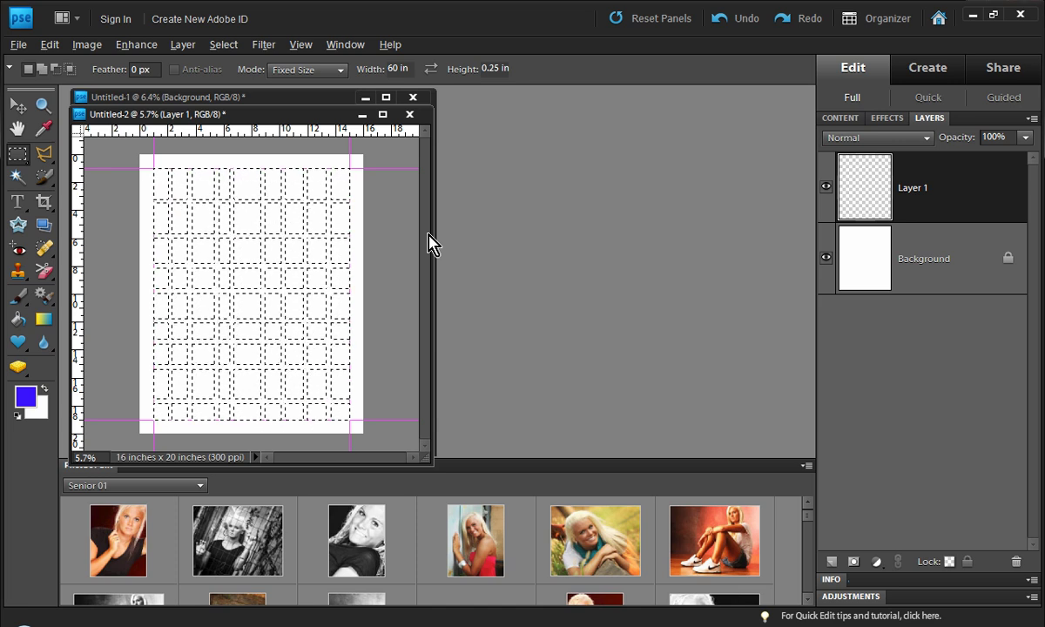
key("alt+BackSpace")
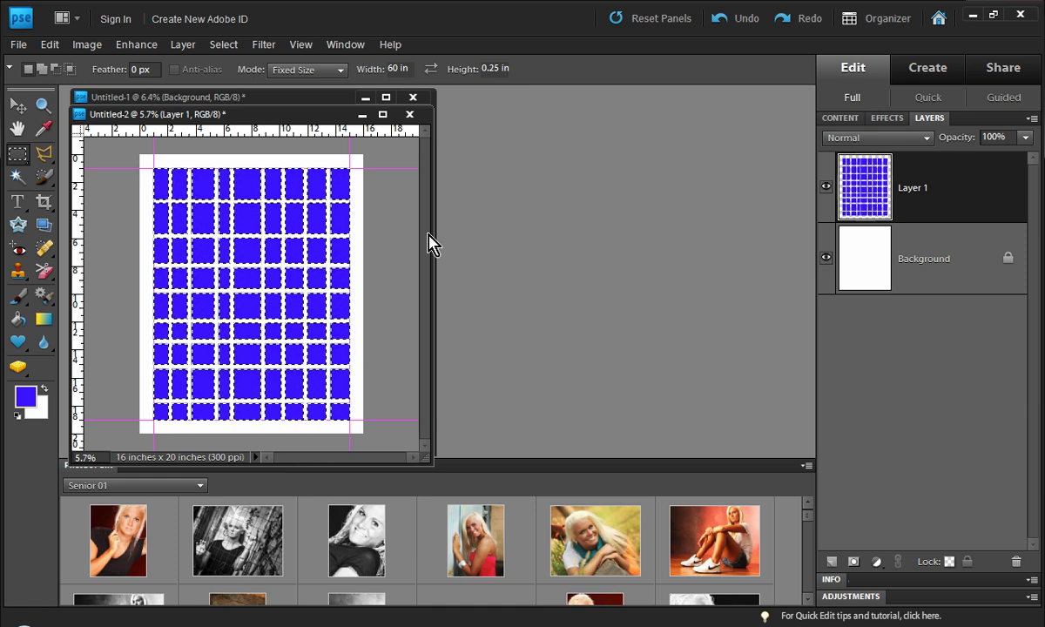
key("ctrl+d")
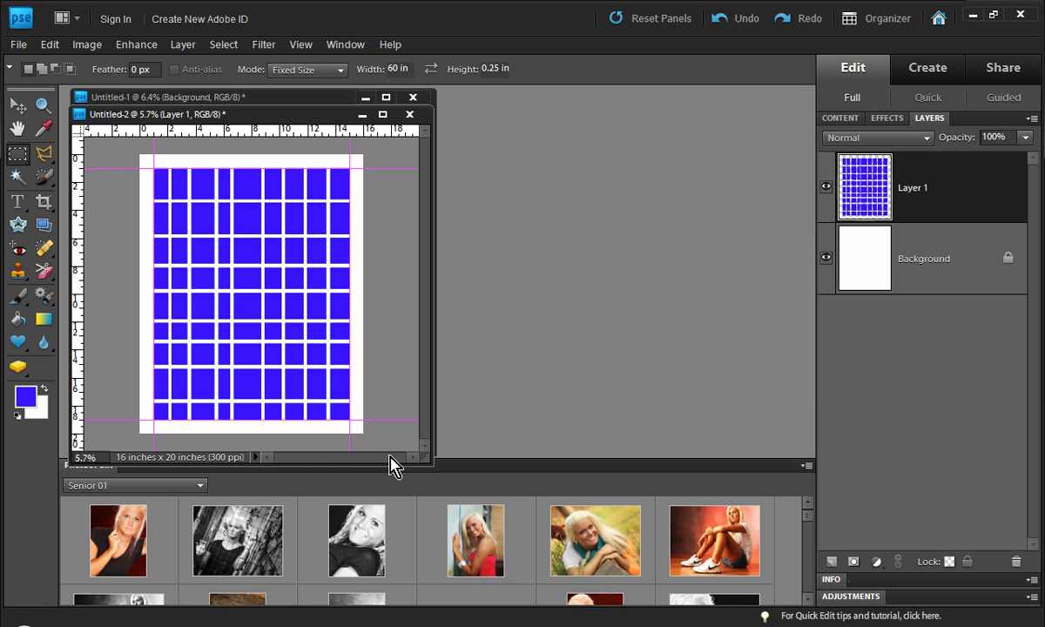
key("w")
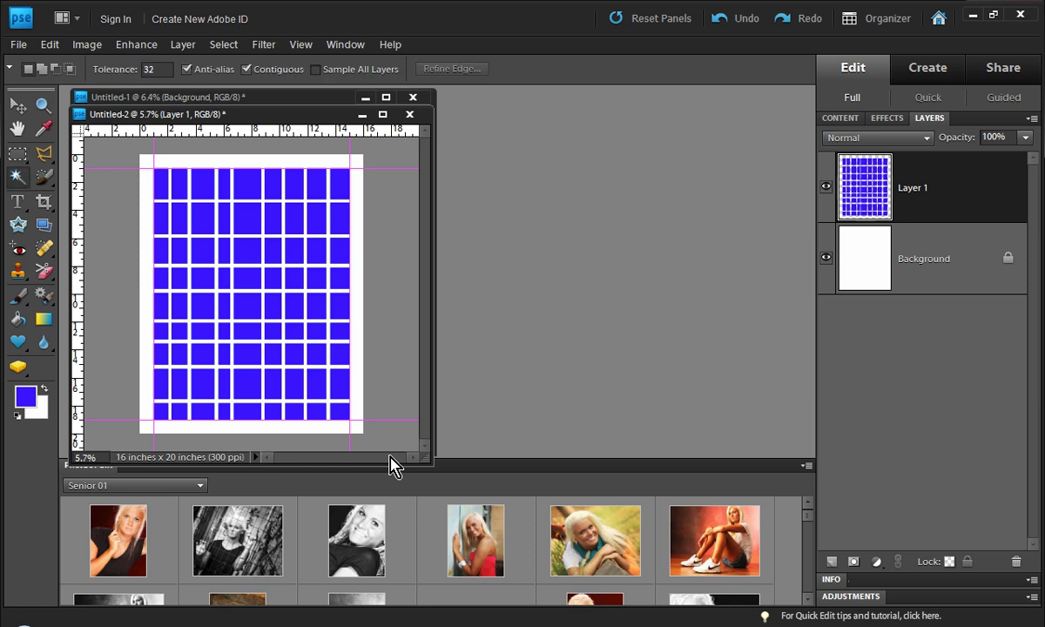
Step: Stretch the upper-left cells into one large top-left frame
left_click(271, 332)
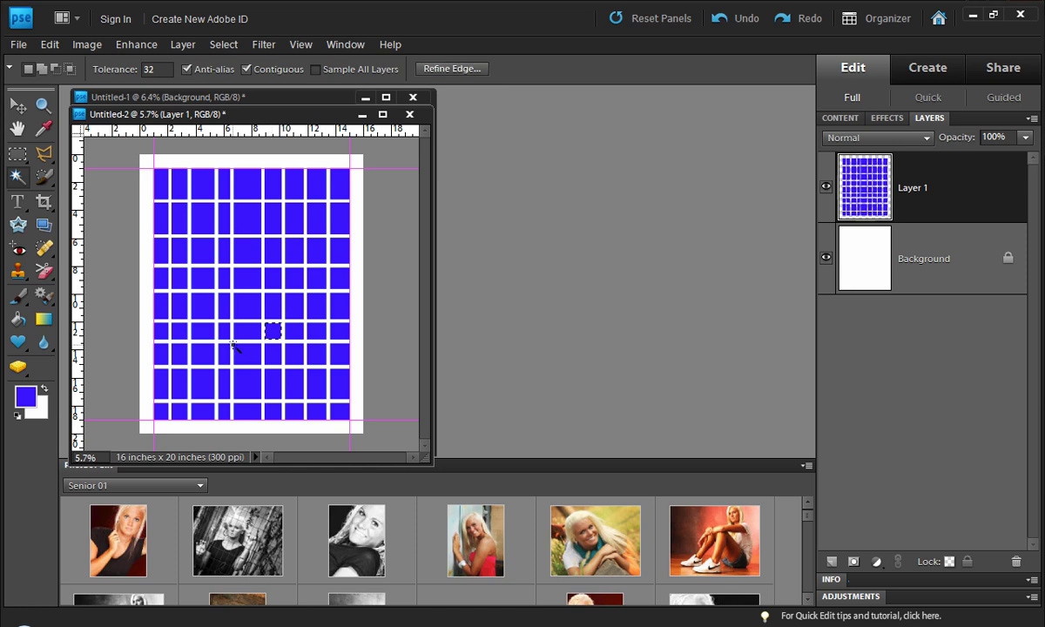
key("ctrl+t")
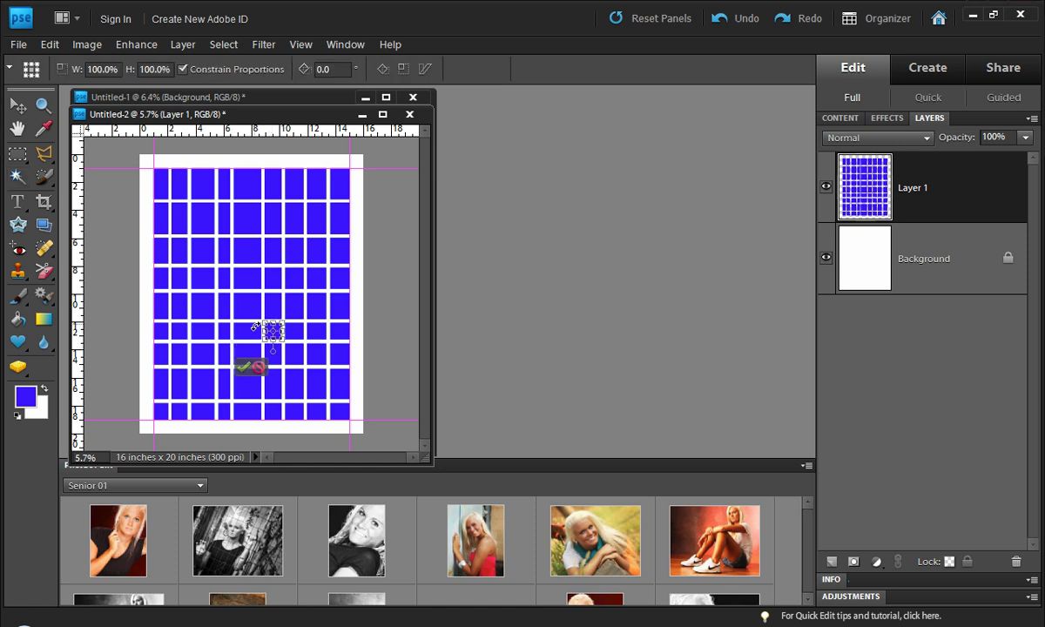
left_click_drag(260, 328, 159, 331)
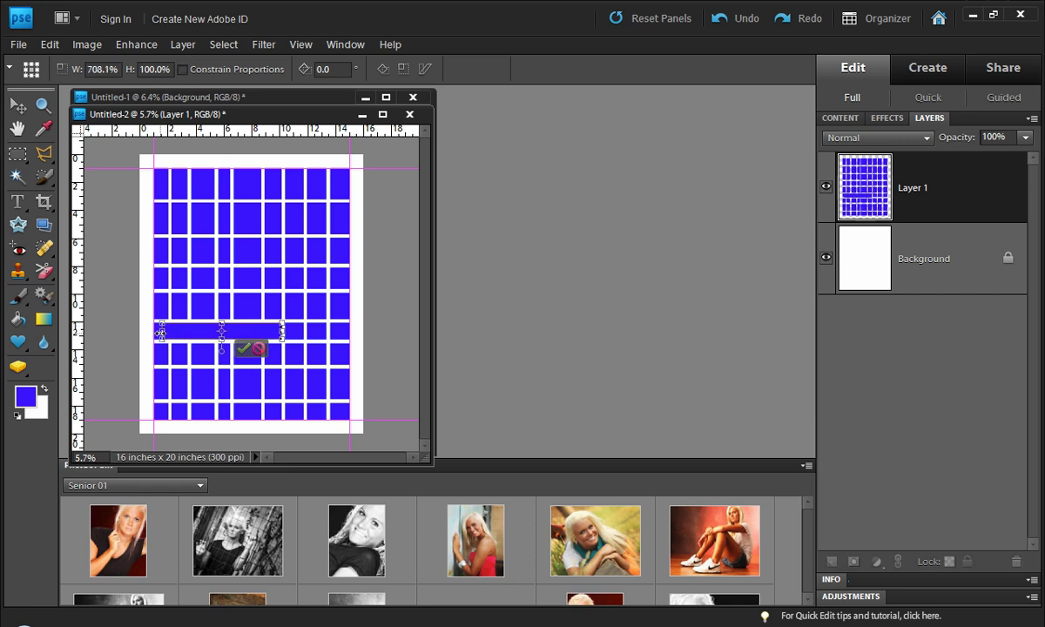
key("Return")
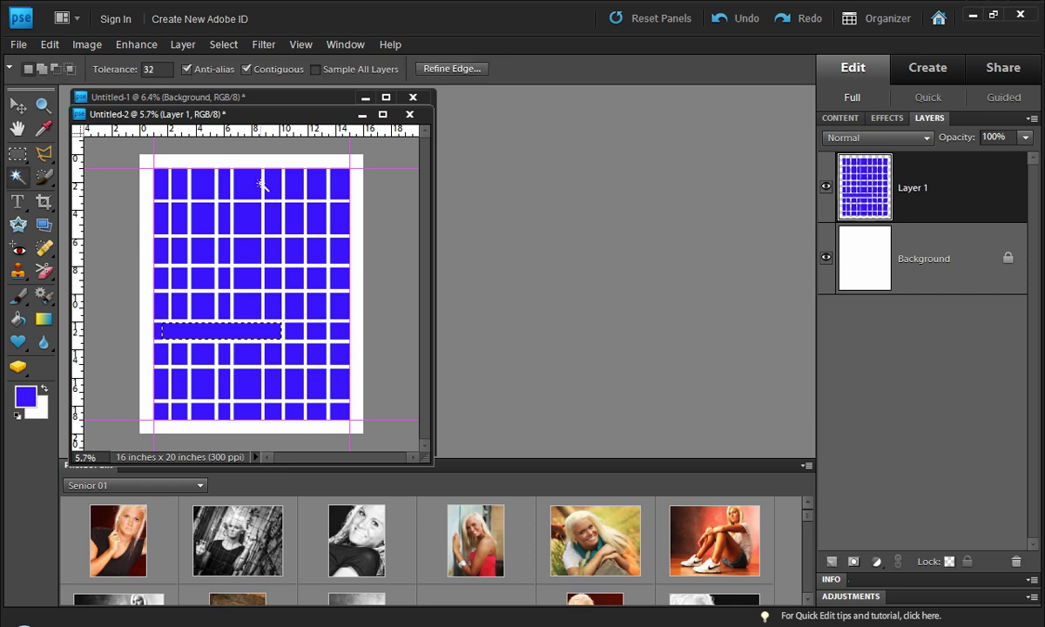
left_click(275, 179)
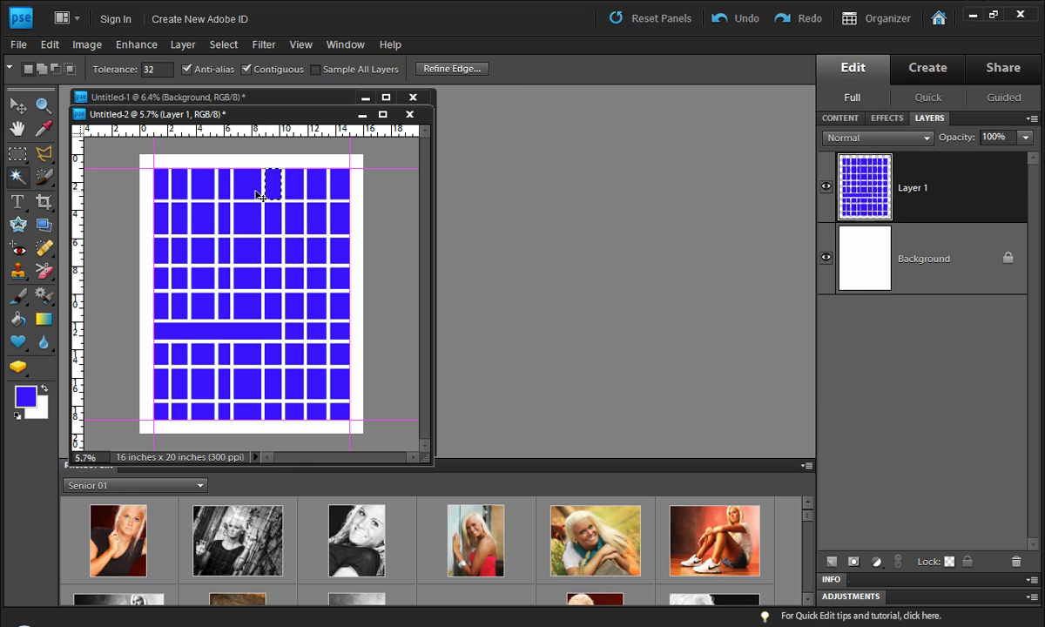
key("ctrl+t")
left_click_drag(264, 184, 165, 188)
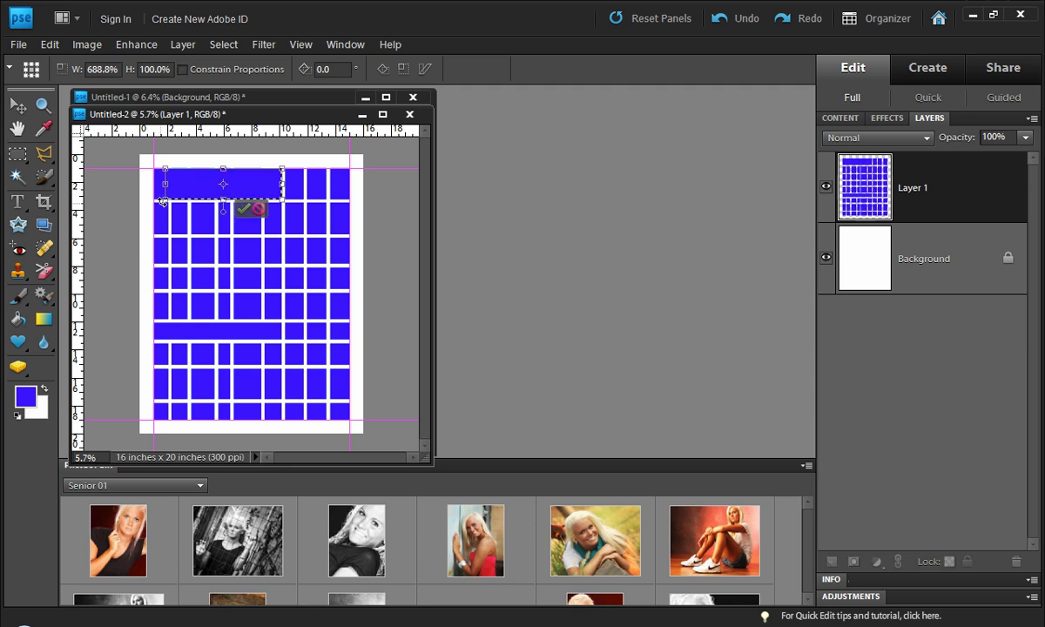
key("Return")
key("a")
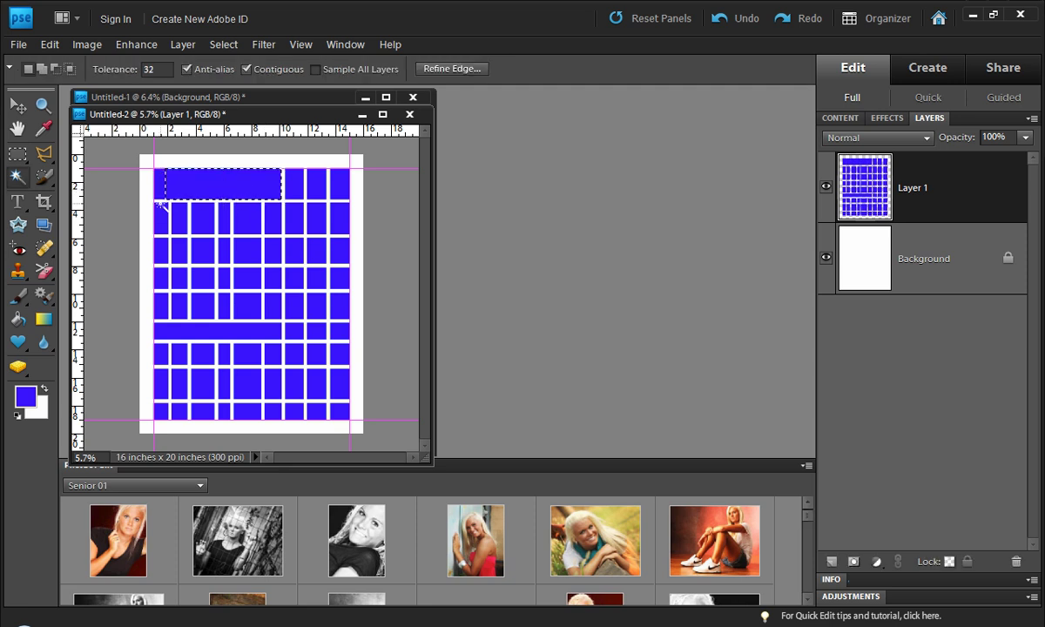
left_click(216, 326)
key("ctrl+t")
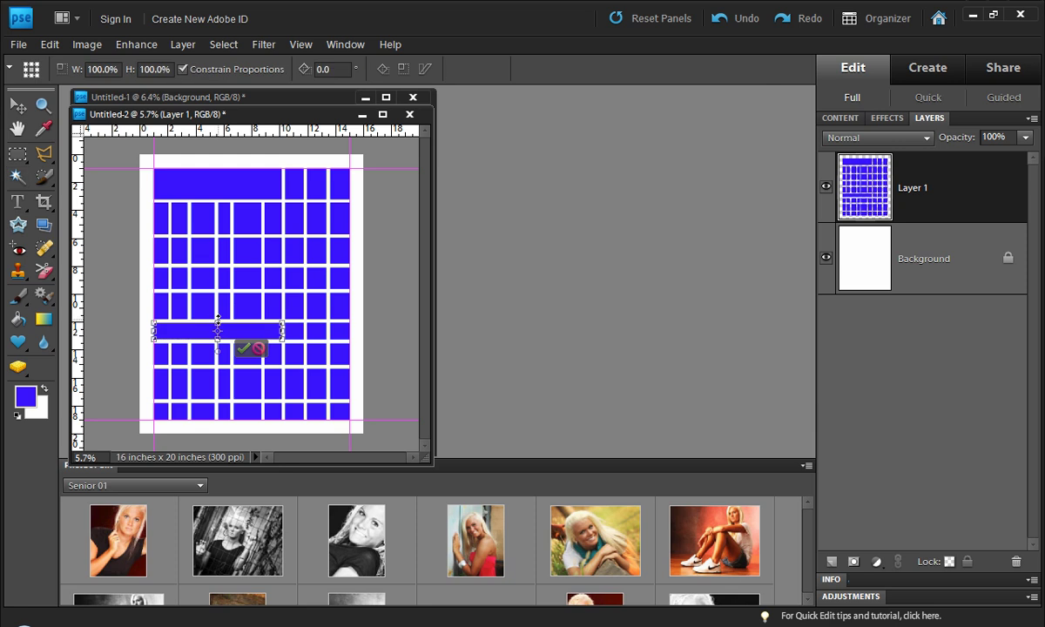
left_click_drag(216, 320, 238, 181)
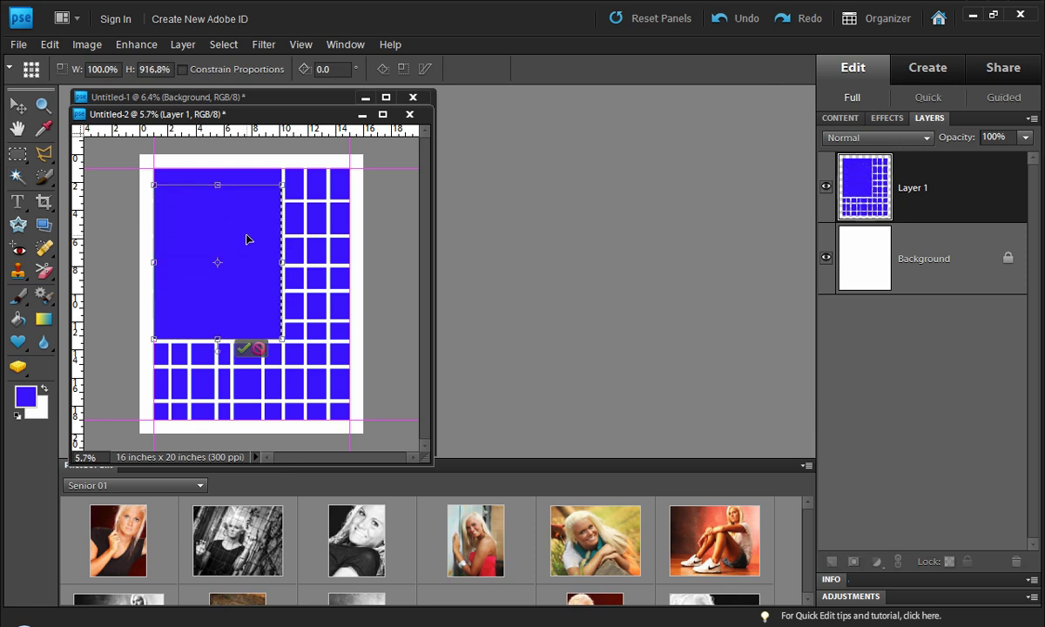
left_click(234, 344)
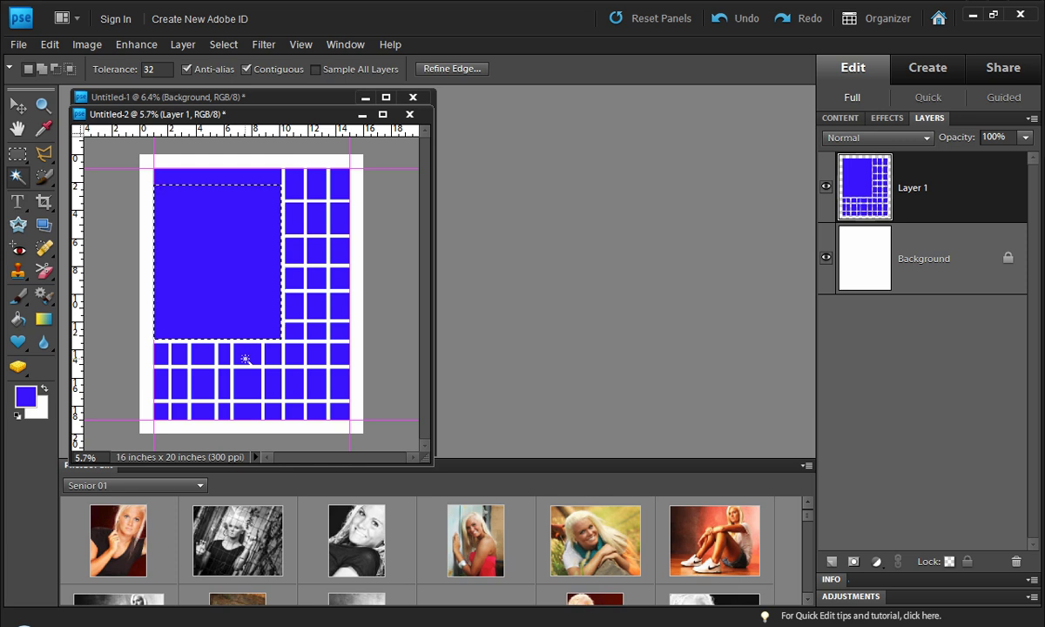
Step: Merge the bottom-left cells into a single square frame
left_click(223, 409)
key("v")
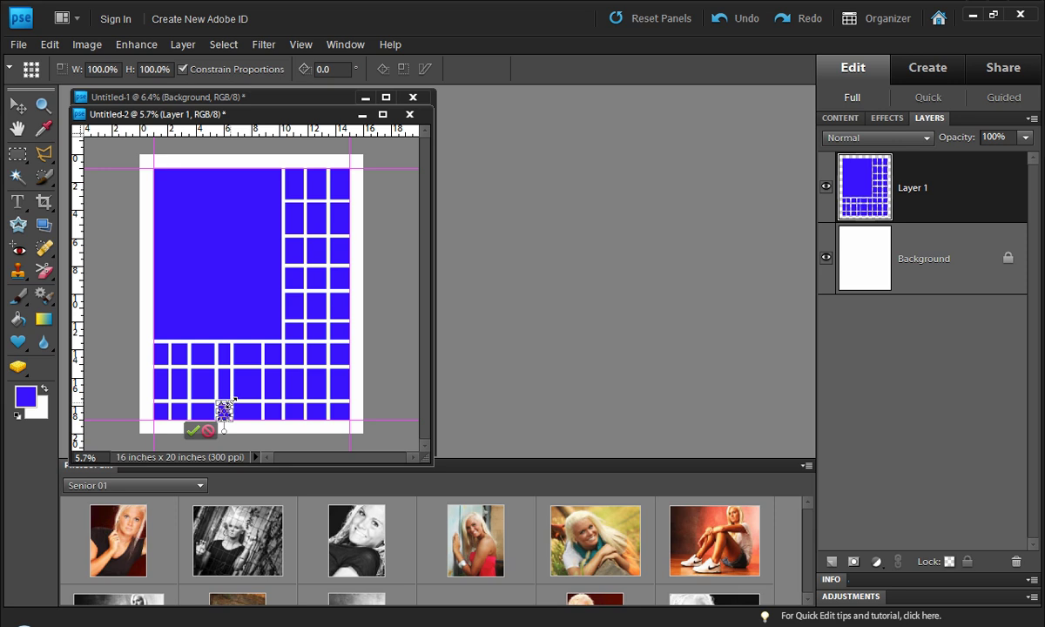
left_click_drag(224, 398, 226, 349)
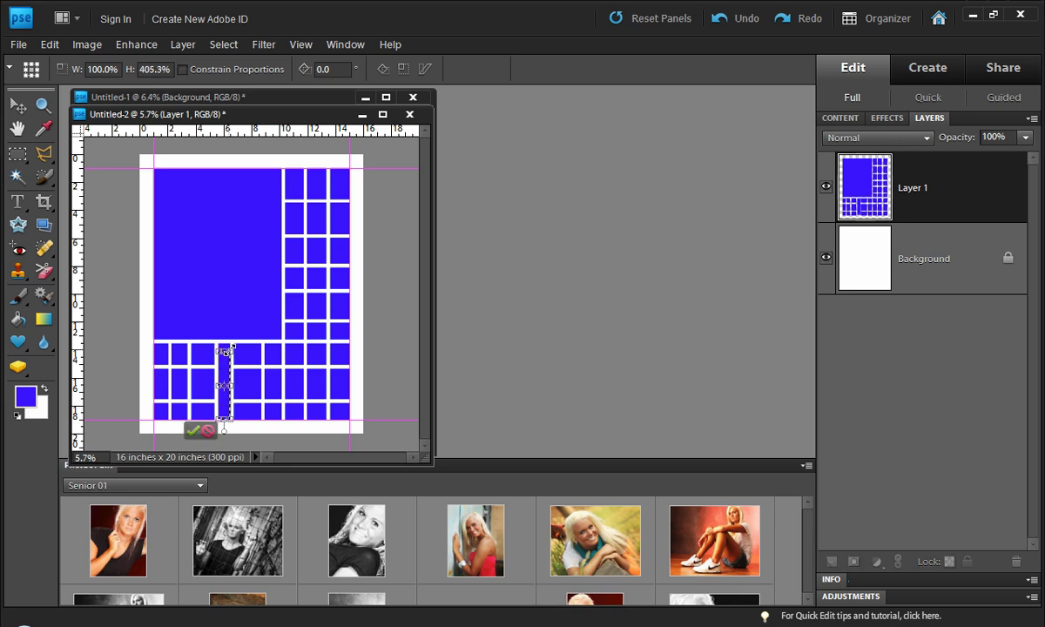
key("Return")
key("w")
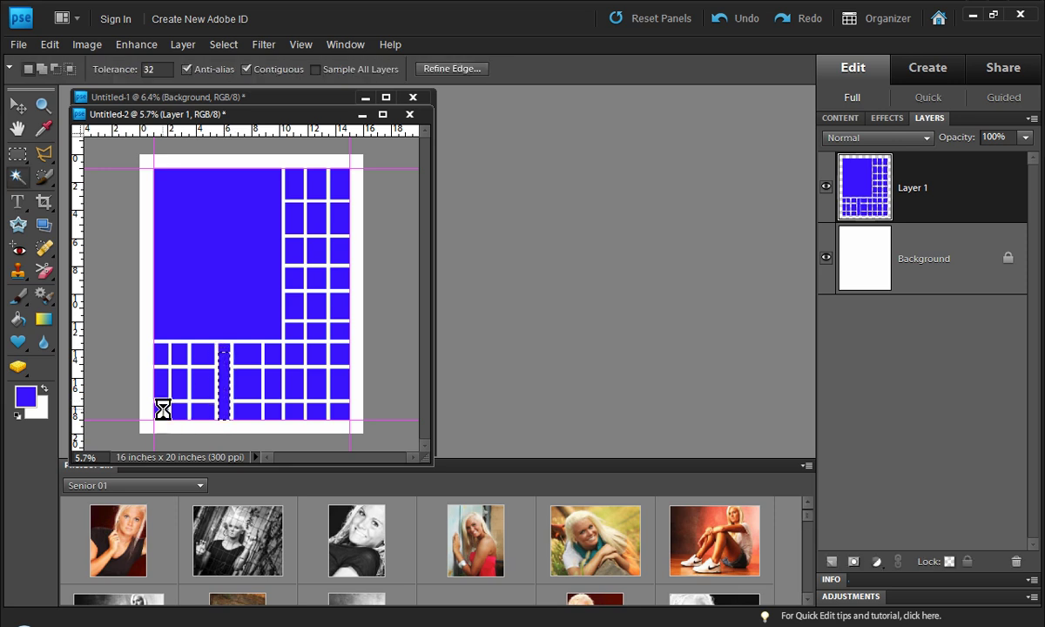
key("ctrl+t")
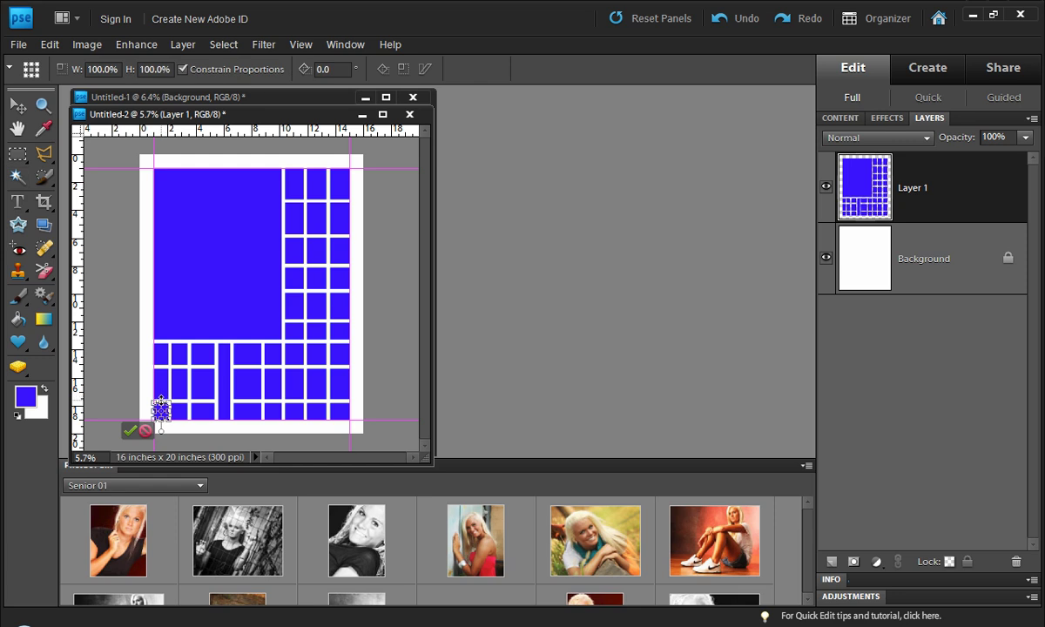
left_click_drag(160, 403, 162, 353)
key("Return")
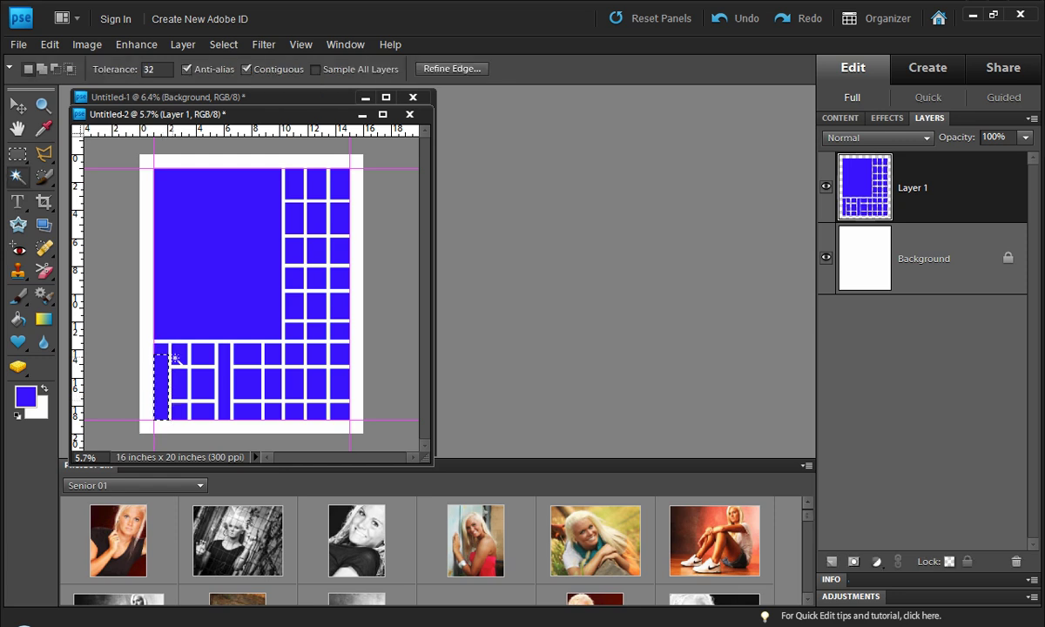
left_click(223, 371)
key("ctrl+t")
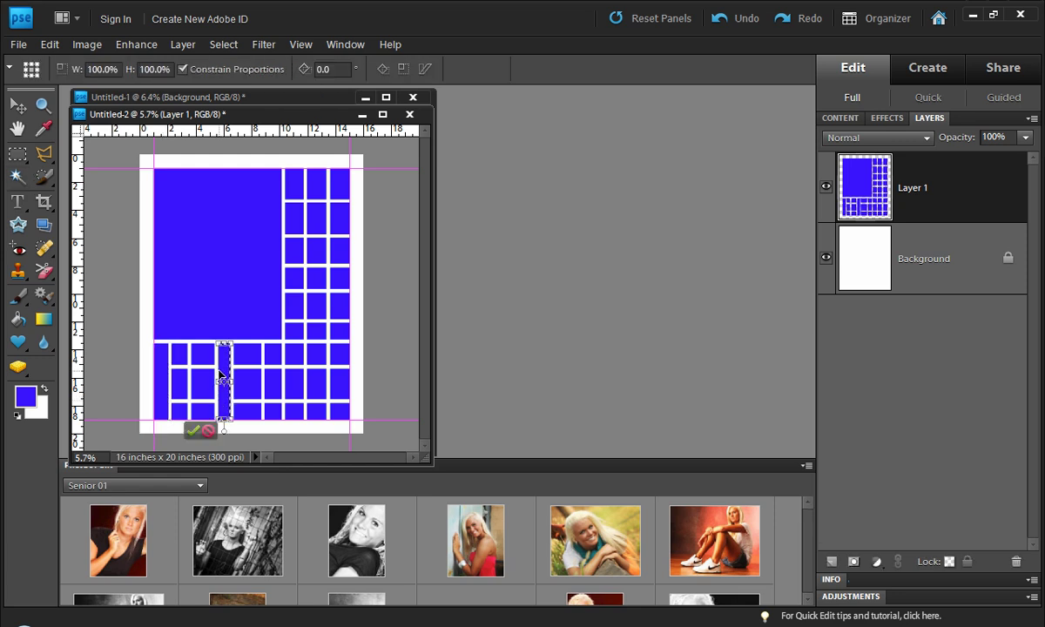
left_click_drag(214, 381, 161, 380)
key("Return")
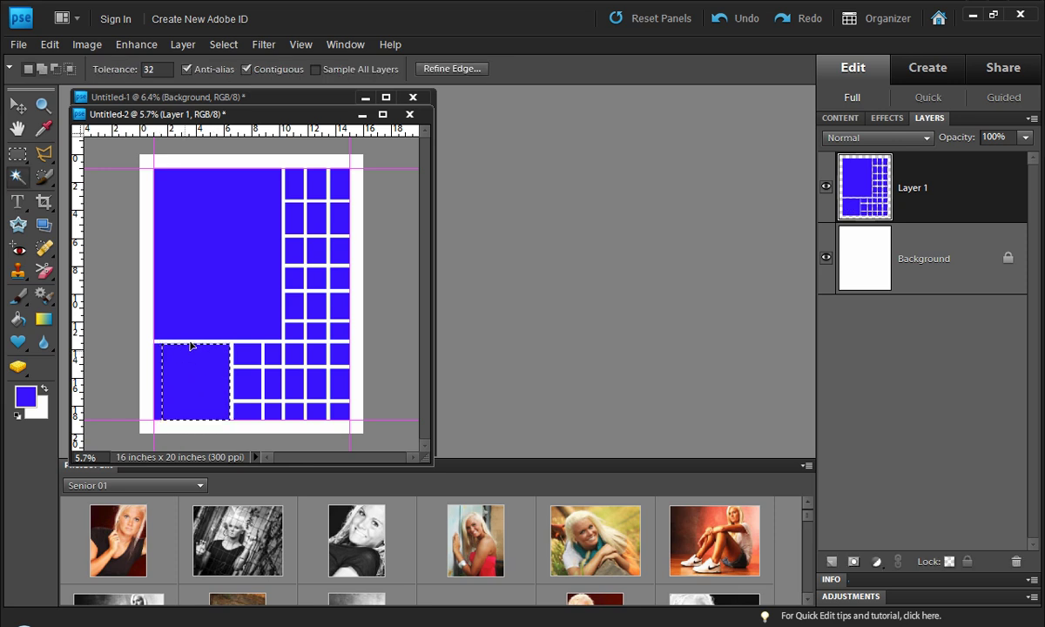
Step: Stretch the bottom-middle cells into one bottom-middle frame
left_click(293, 410)
key("ctrl+t")
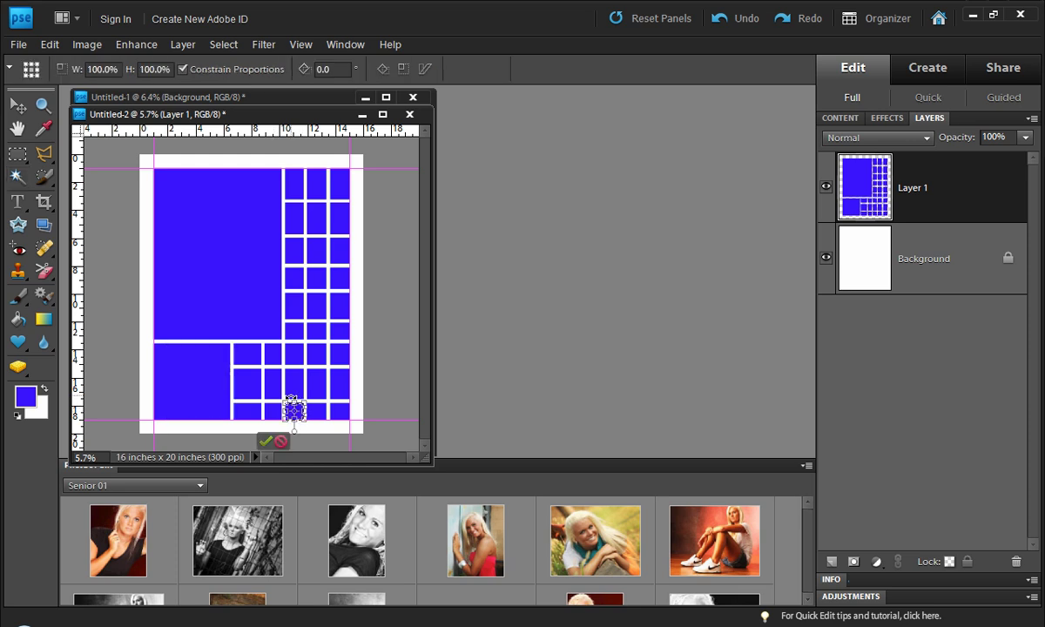
left_click_drag(294, 400, 294, 352)
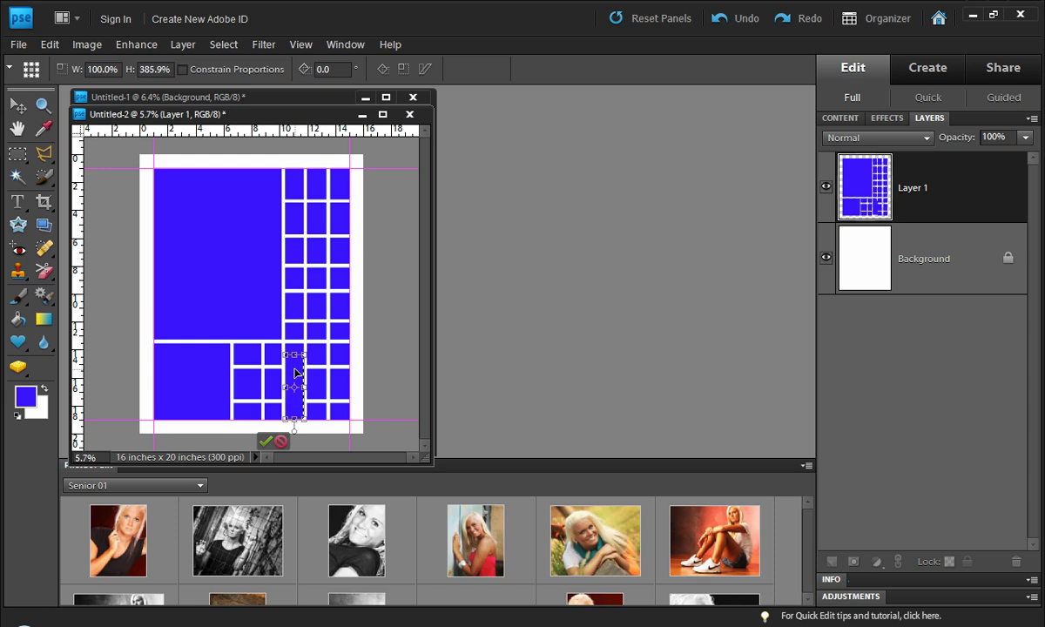
key("Return")
left_click(251, 411)
key("ctrl+t")
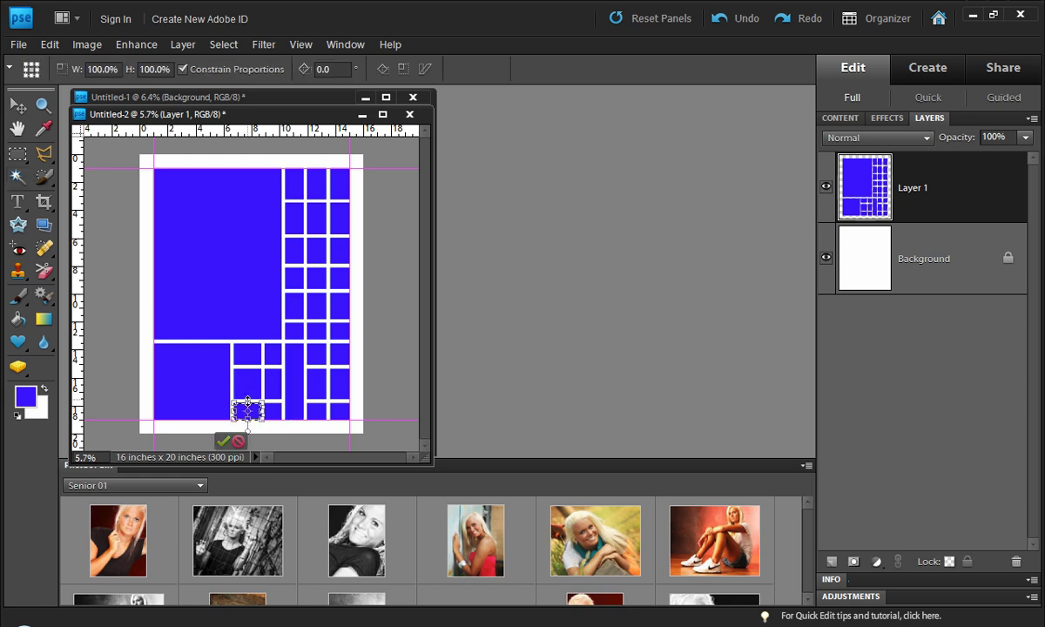
left_click_drag(247, 403, 247, 344)
key("Return")
left_click(299, 376)
key("ctrl+t")
left_click_drag(284, 381, 251, 379)
key("Return")
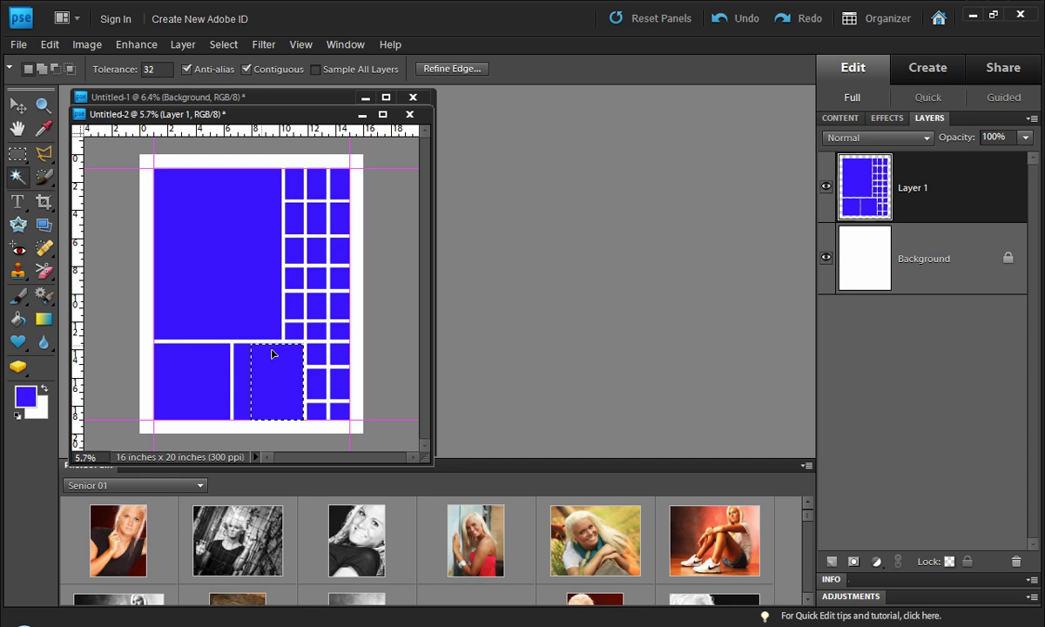
Step: Merge the bottom-right cells into one frame filling the bottom-right slot
left_click(318, 356)
key("ctrl+t")
left_click_drag(327, 355, 349, 356)
key("Return")
left_click(336, 411)
key("ctrl+t")
left_click_drag(329, 411, 319, 413)
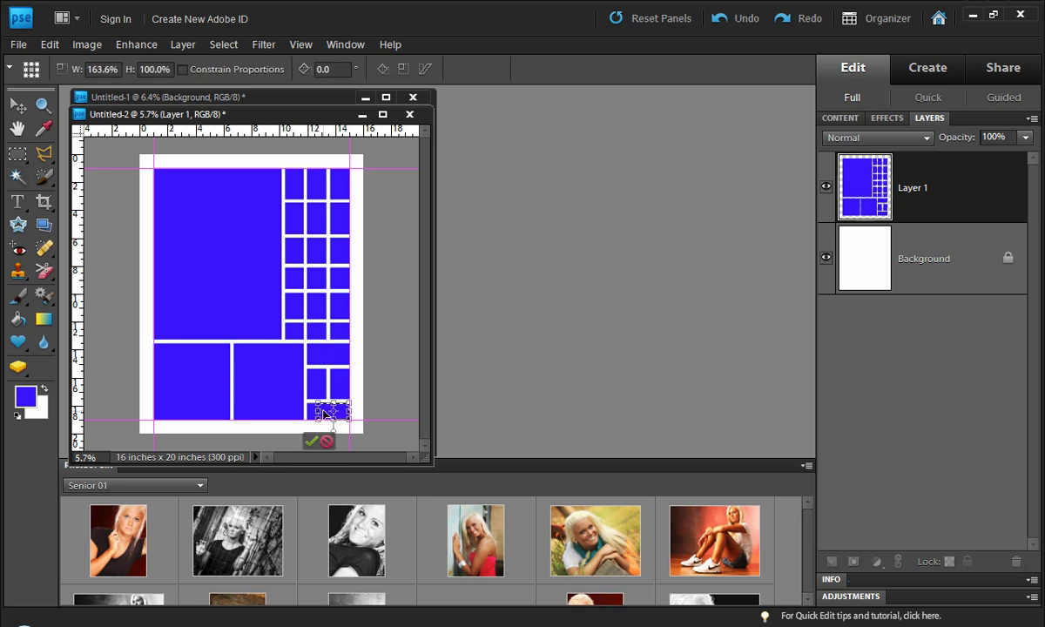
key("Return")
left_click(324, 354)
key("ctrl+t")
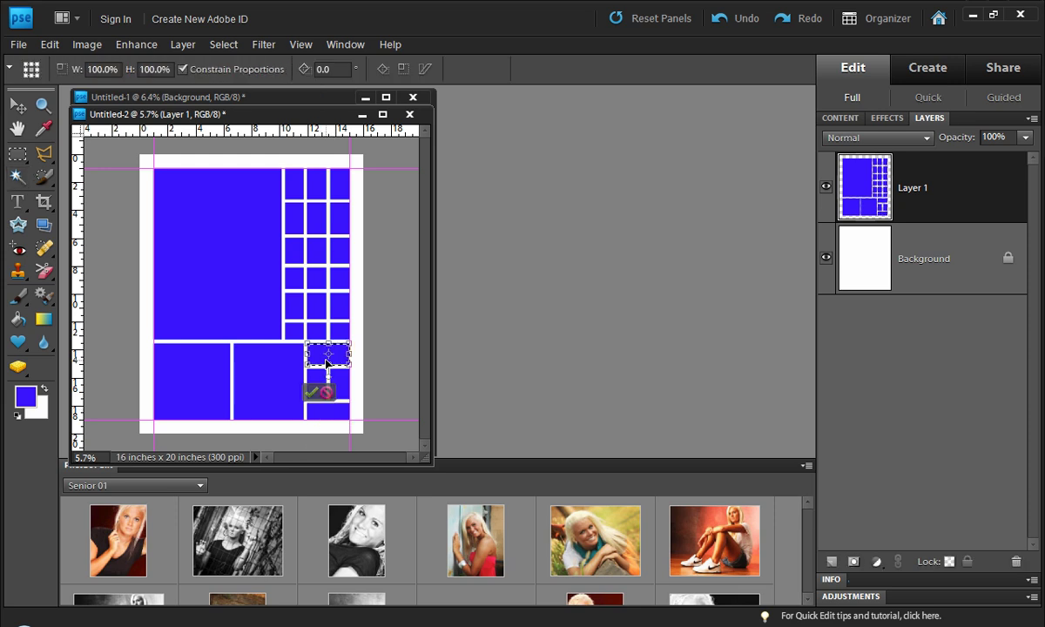
left_click_drag(329, 367, 320, 390)
key("Return")
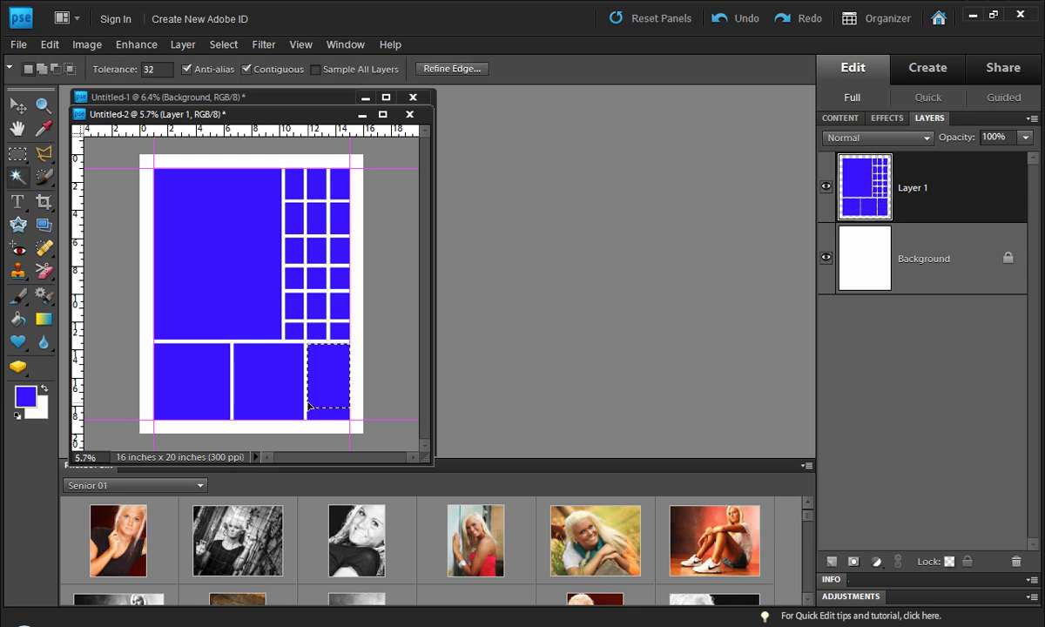
Step: Merge the right-column middle cells into the lower right-hand frame
left_click(295, 279)
key("ctrl+t")
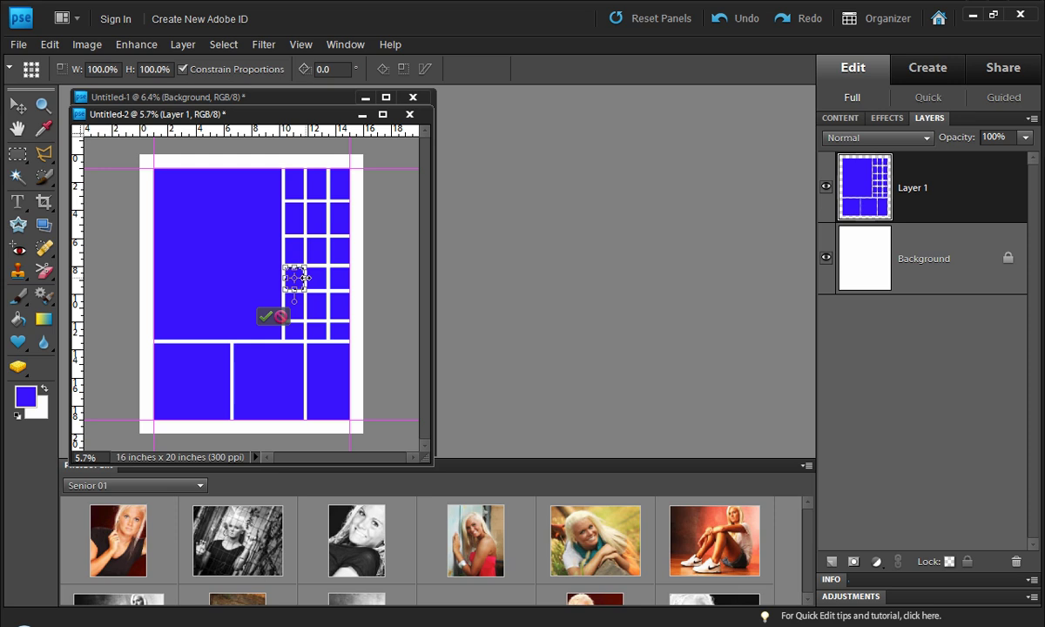
left_click_drag(304, 278, 339, 278)
key("Return")
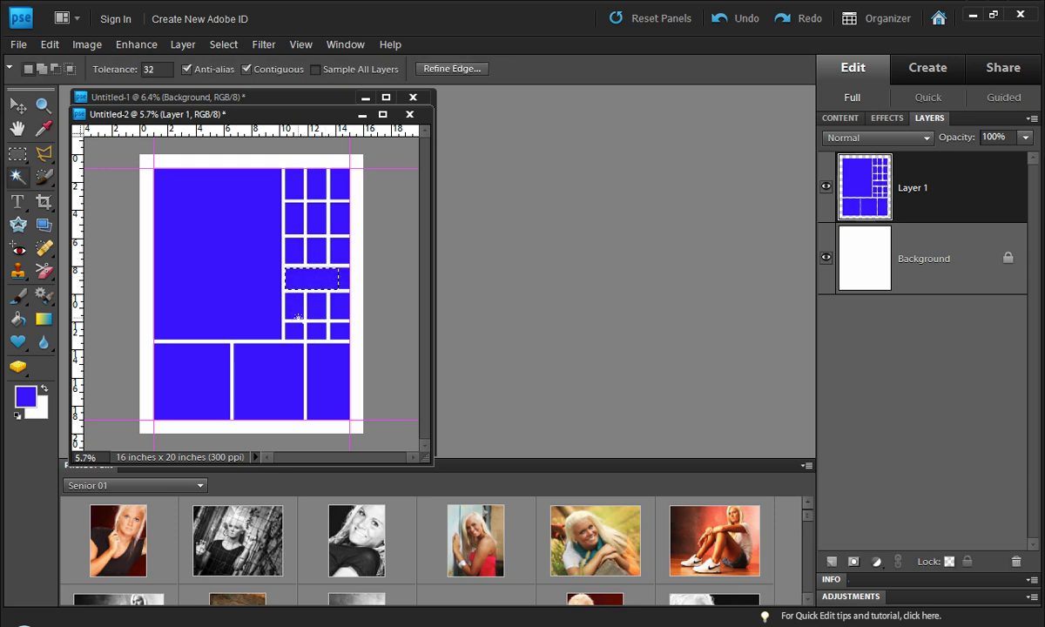
left_click(298, 329)
key("ctrl+t")
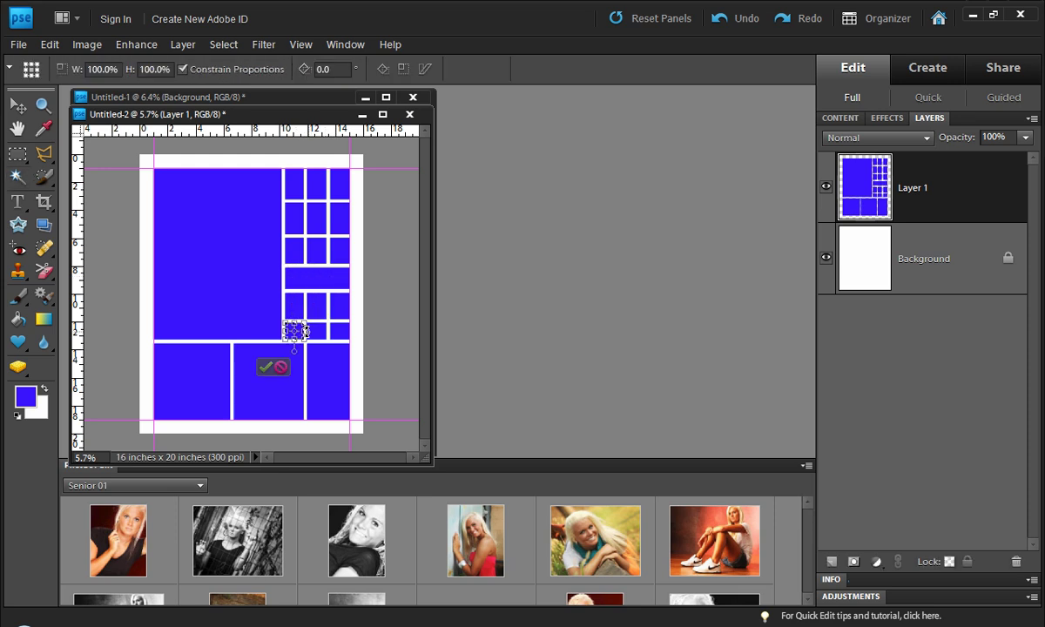
left_click_drag(307, 328, 350, 329)
key("Return")
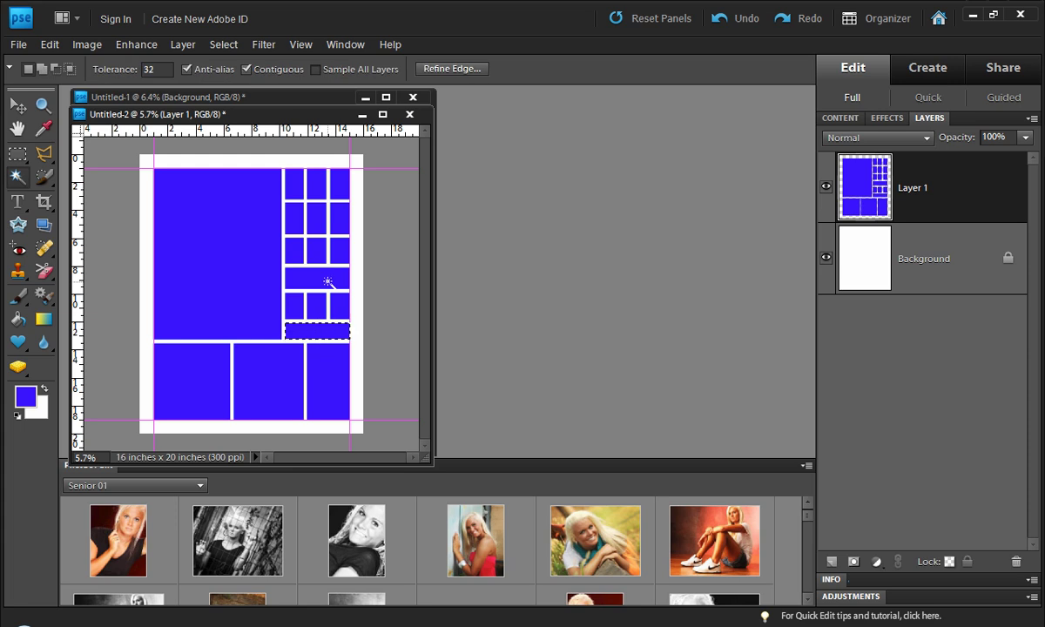
left_click(327, 283)
key("ctrl+t")
left_click_drag(320, 289, 317, 325)
key("Return")
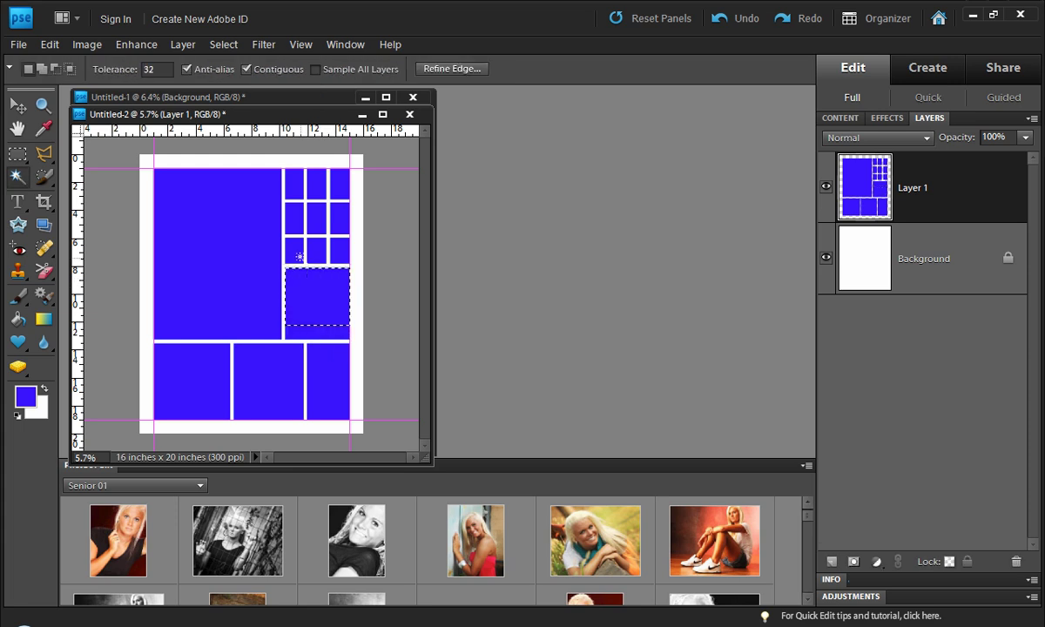
Step: Stretch the upper-right cells into the top-right frame and deselect
left_click(298, 252)
key("ctrl+t")
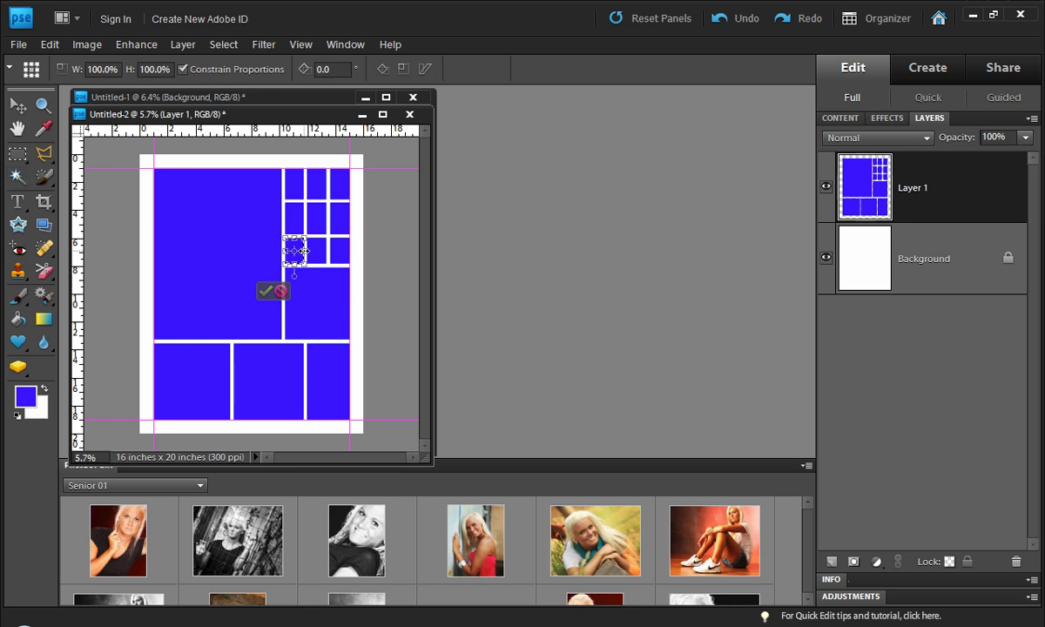
left_click_drag(303, 250, 339, 250)
key("Return")
left_click(301, 191)
key("ctrl+t")
left_click_drag(304, 184, 342, 184)
key("Return")
left_click(303, 252)
key("ctrl+t")
left_click_drag(318, 239, 319, 181)
key("Return")
key("ctrl+d")
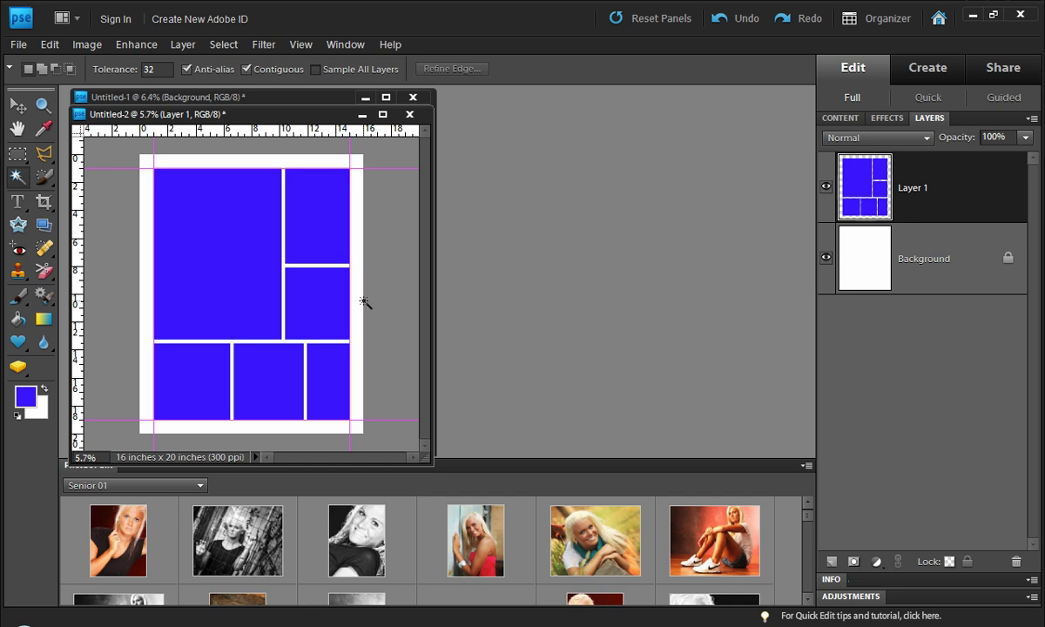
Step: Duplicate the template as Untitled-2 copy and place it beside the original
left_click(889, 117)
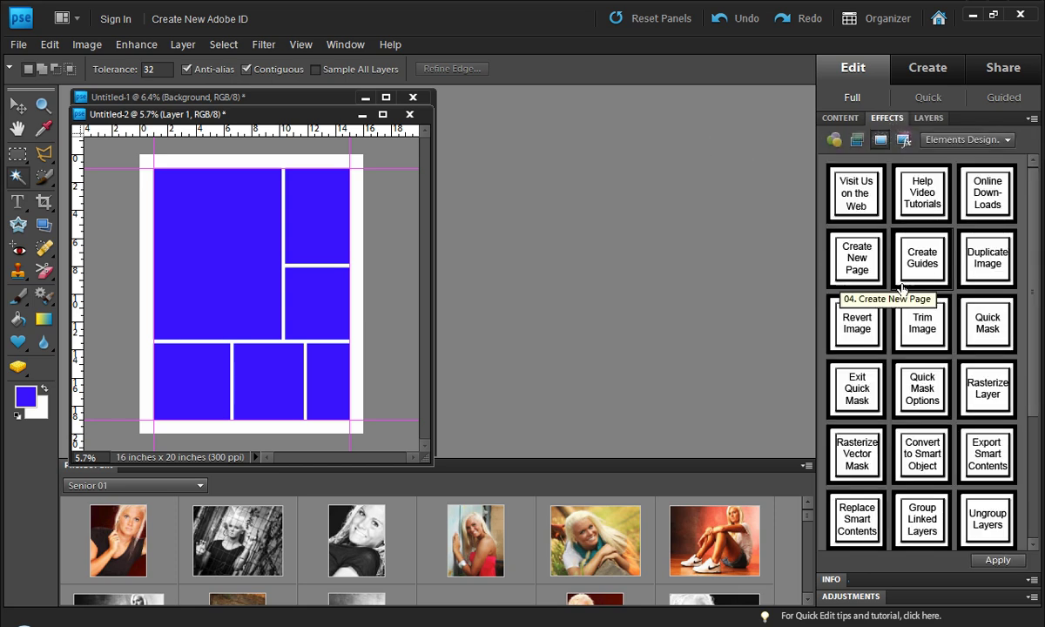
double_click(985, 255)
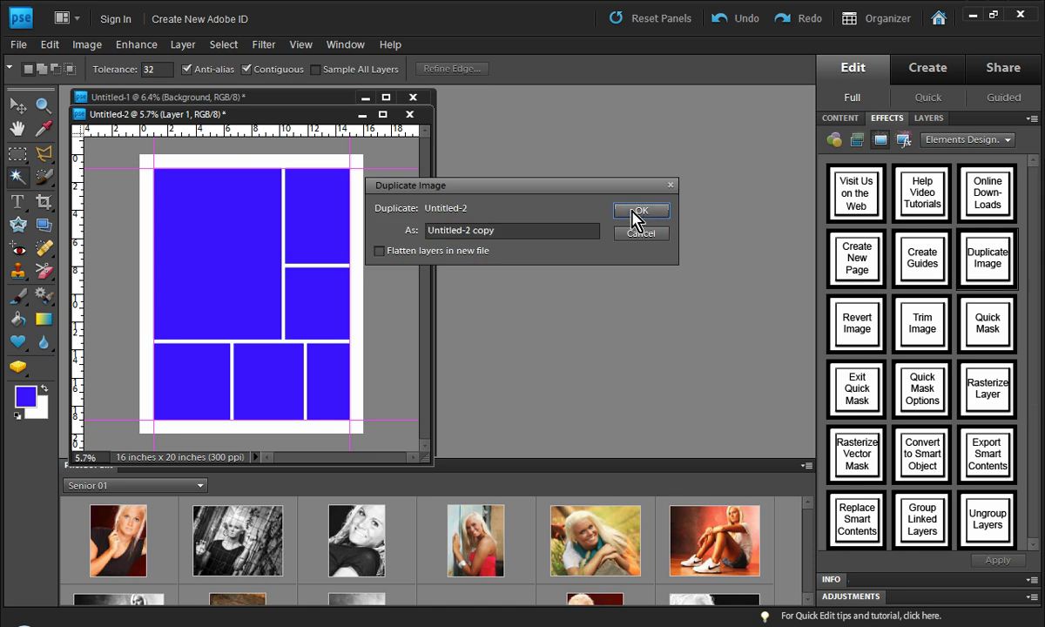
left_click(649, 215)
left_click_drag(240, 146, 466, 138)
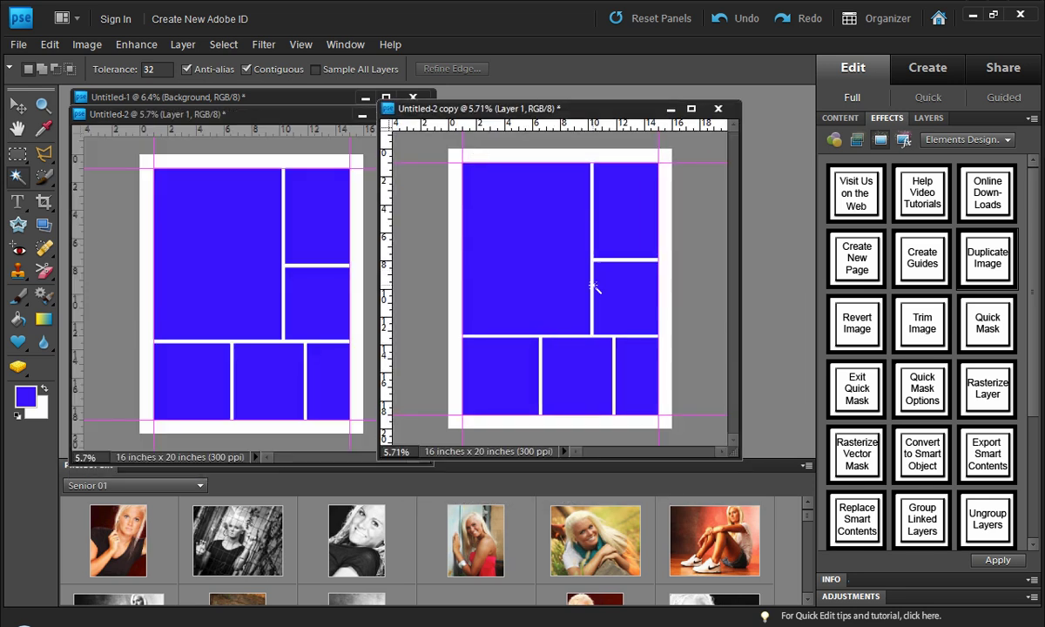
left_click(928, 117)
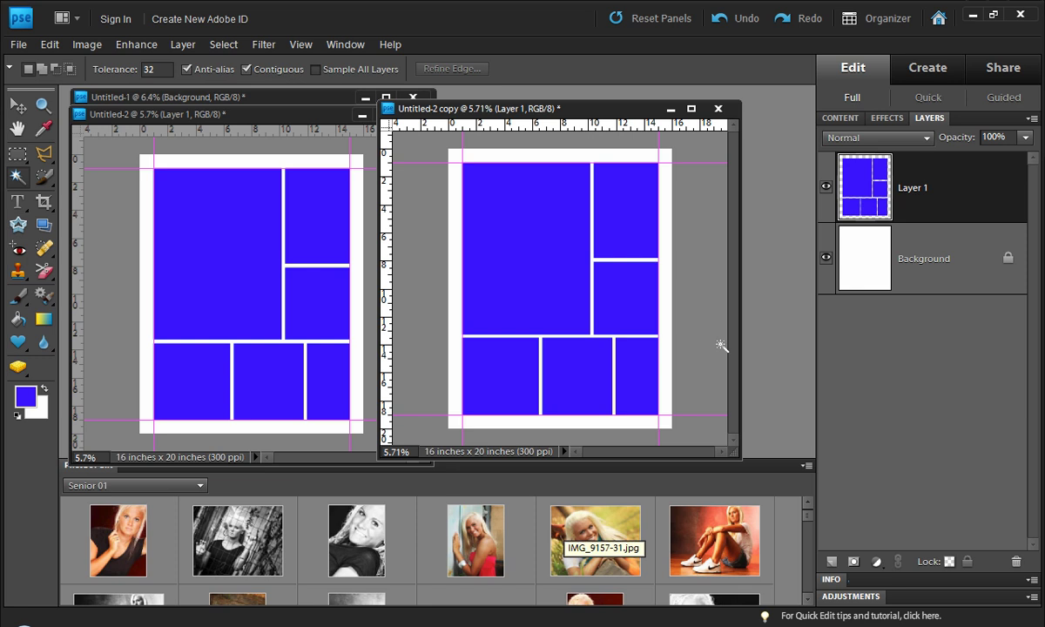
Step: Run the Break Apart action to split the copy's blue frames into Image Box layers
left_click(888, 120)
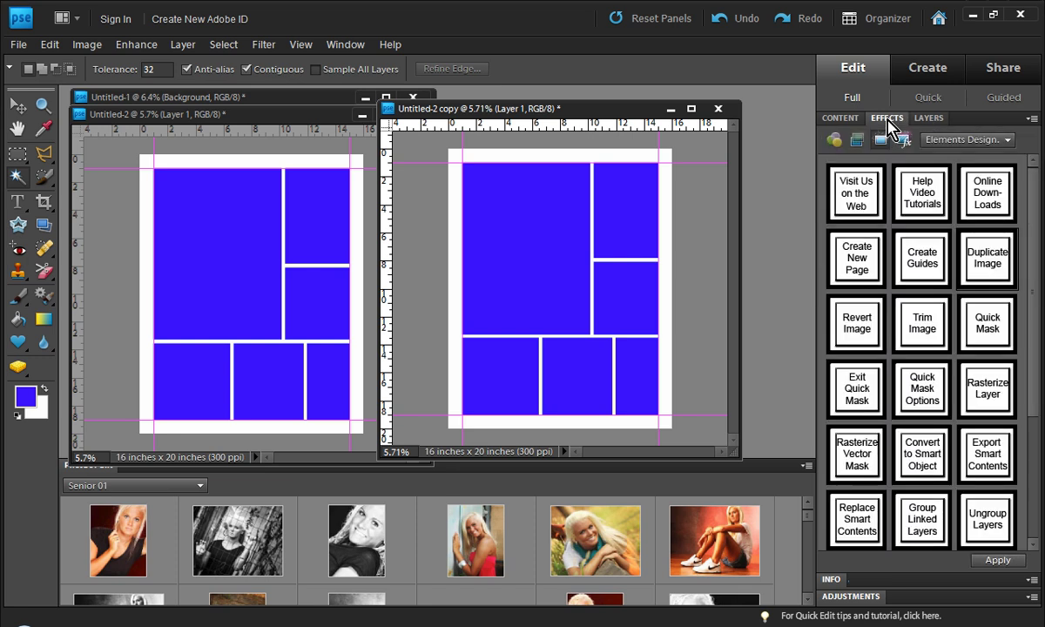
scroll(1039, 342, "down", 5)
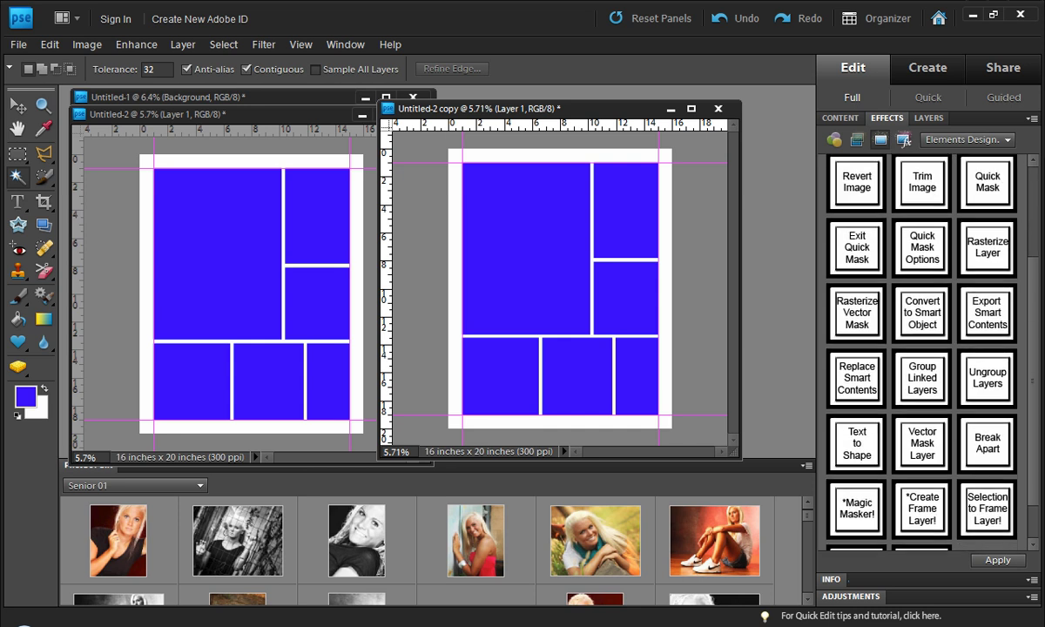
left_click(987, 420)
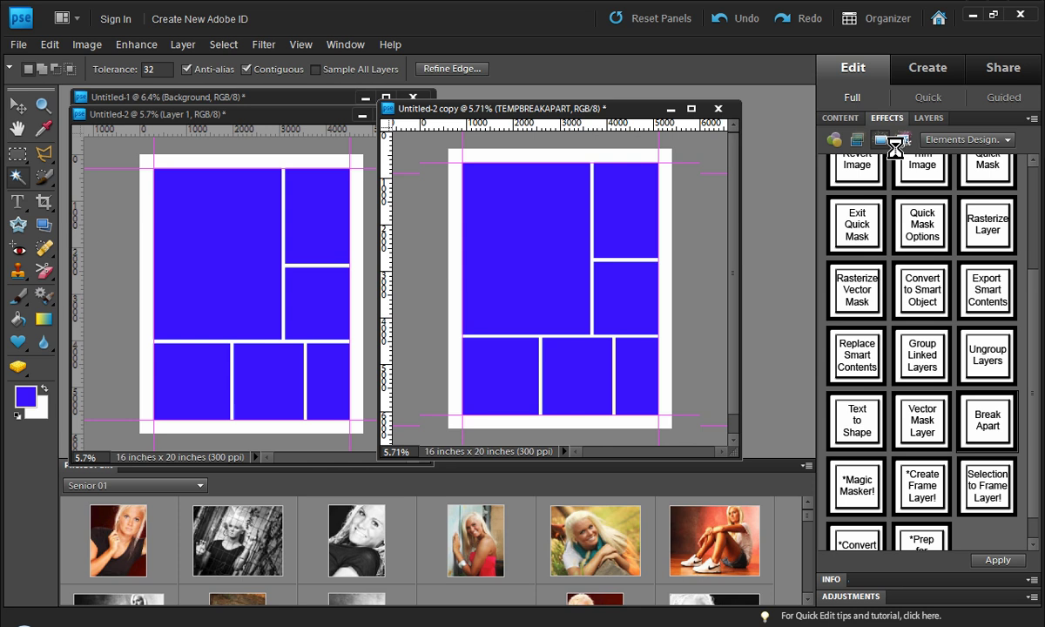
left_click(928, 118)
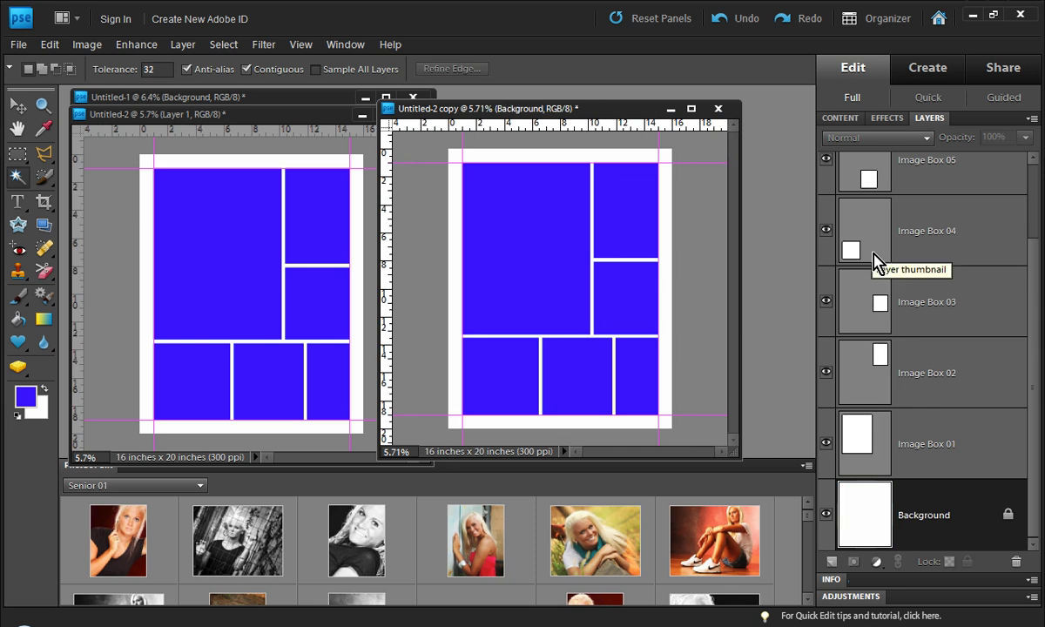
Step: Toggle visibility of Image Box 01, 03 and 04 to check each frame, then restore them
left_click(826, 442)
left_click(827, 301)
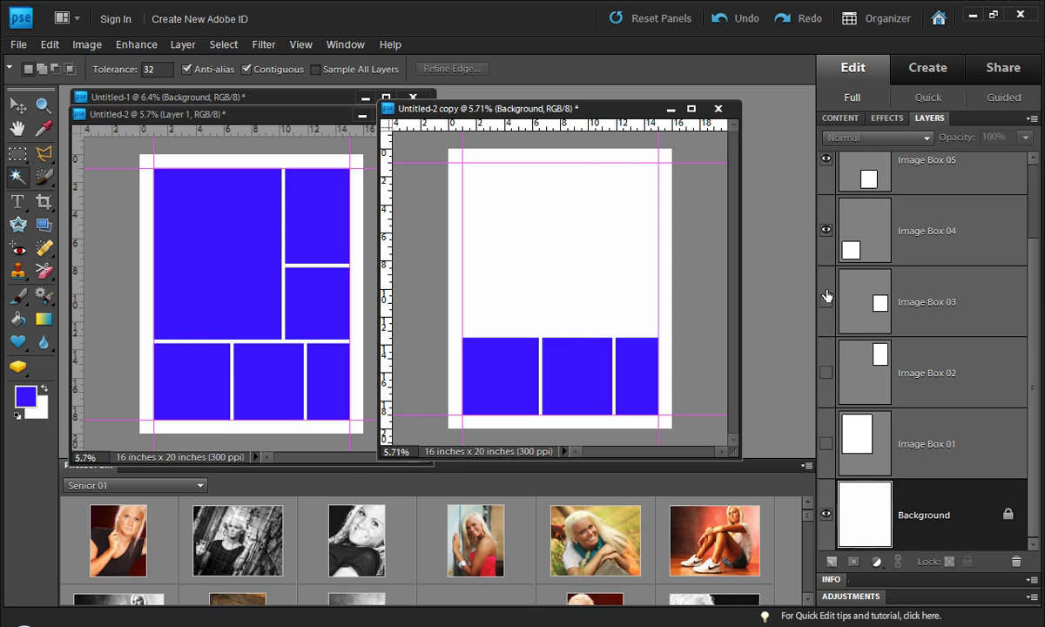
left_click(827, 234)
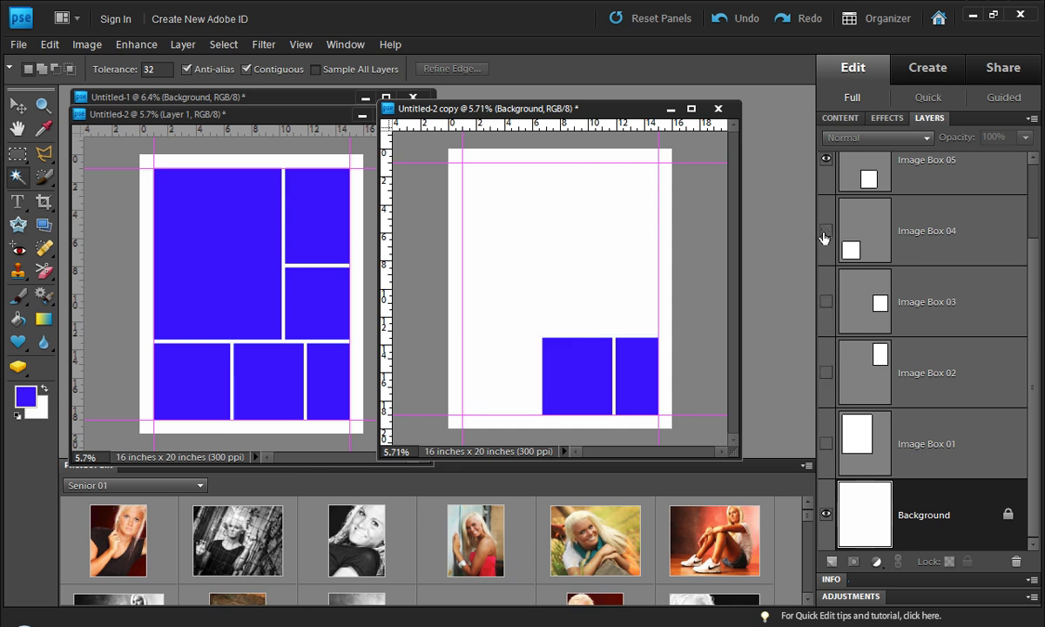
left_click(826, 443)
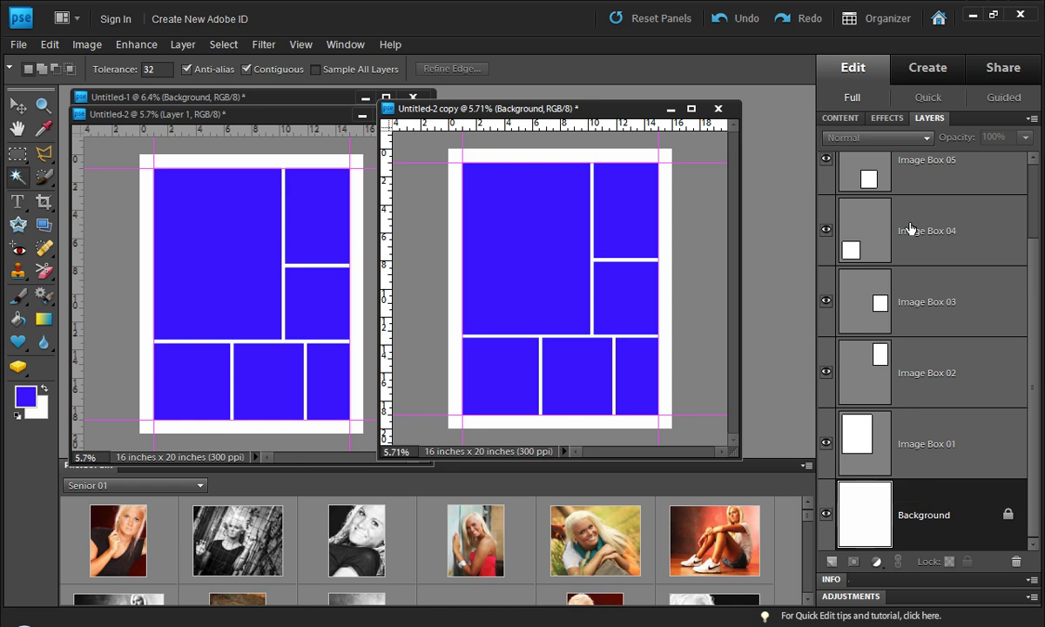
Step: Run the Convert Layout! effect on the collage copy
left_click(889, 118)
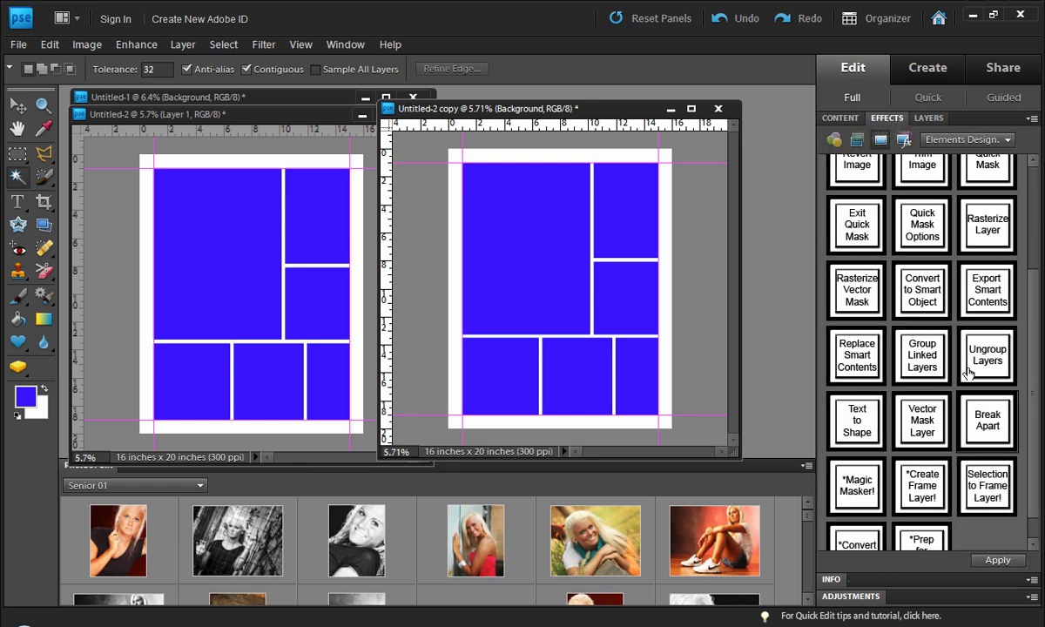
scroll(1034, 473, "down", 1)
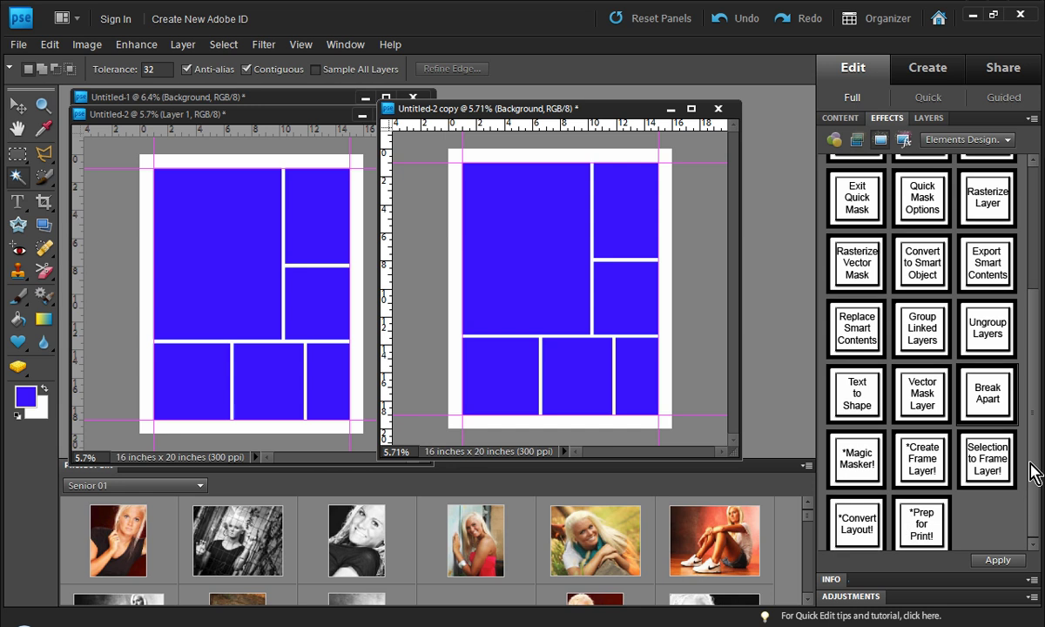
double_click(856, 527)
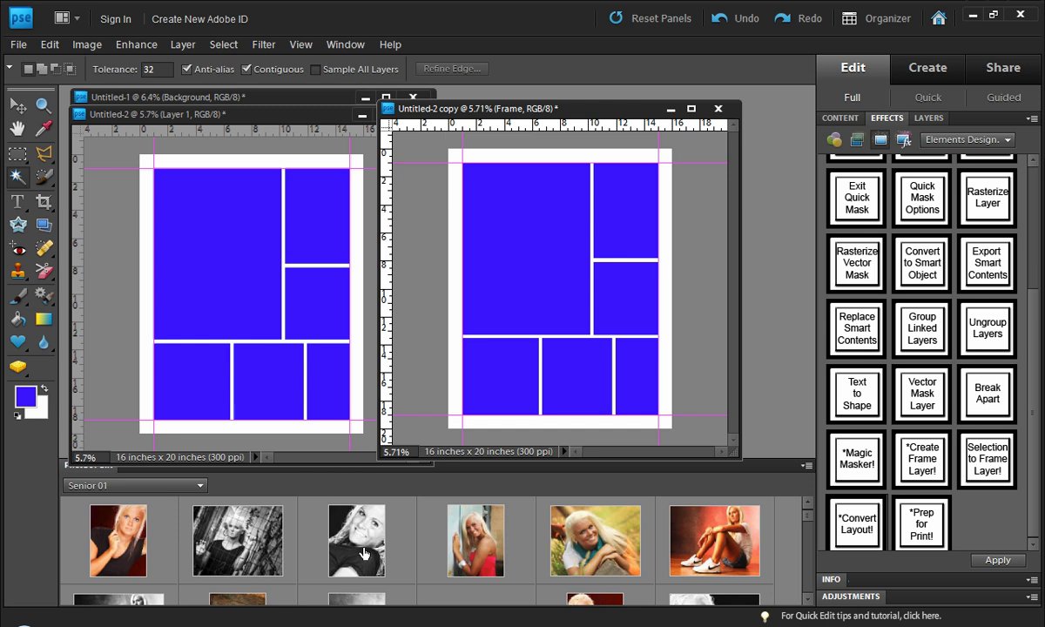
Step: Drop the black-and-white, yellow, red, guitar, red-top and final portraits into the six frames
left_click_drag(352, 551, 503, 304)
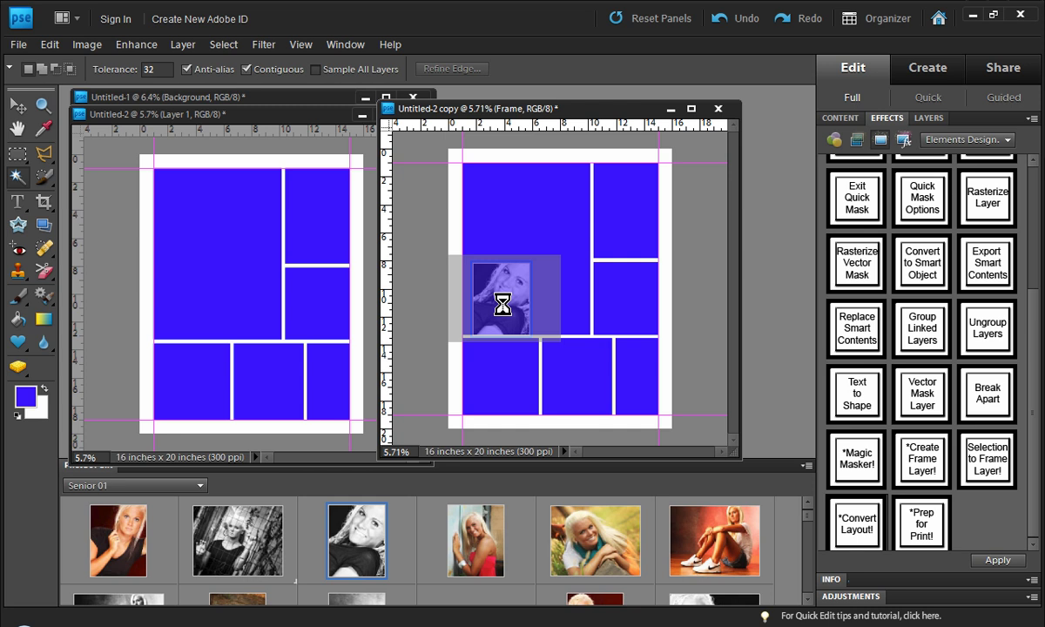
left_click_drag(597, 518, 505, 381)
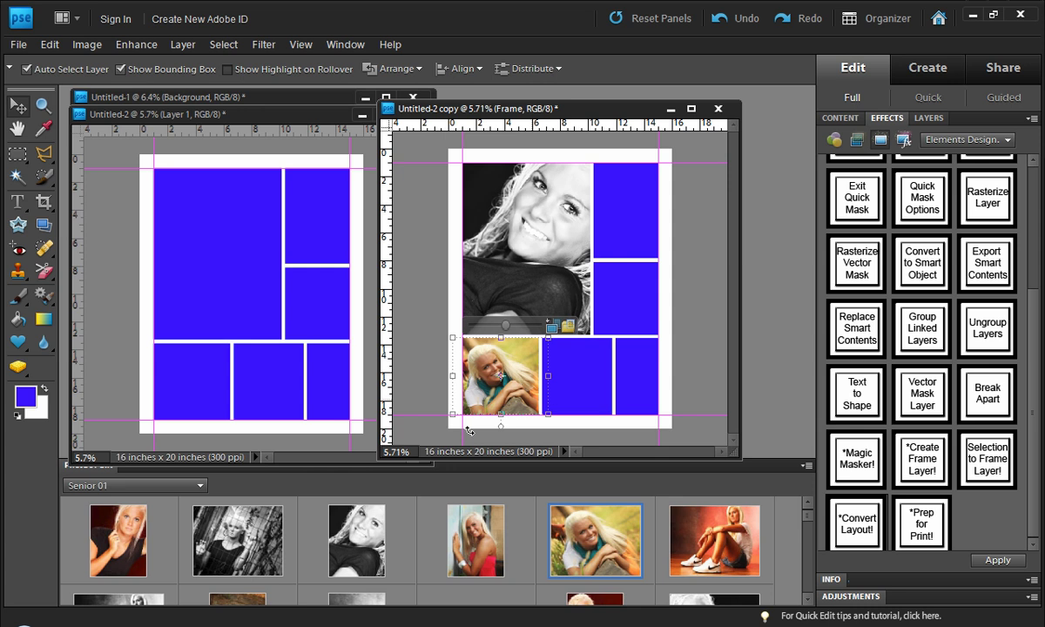
left_click_drag(132, 547, 609, 237)
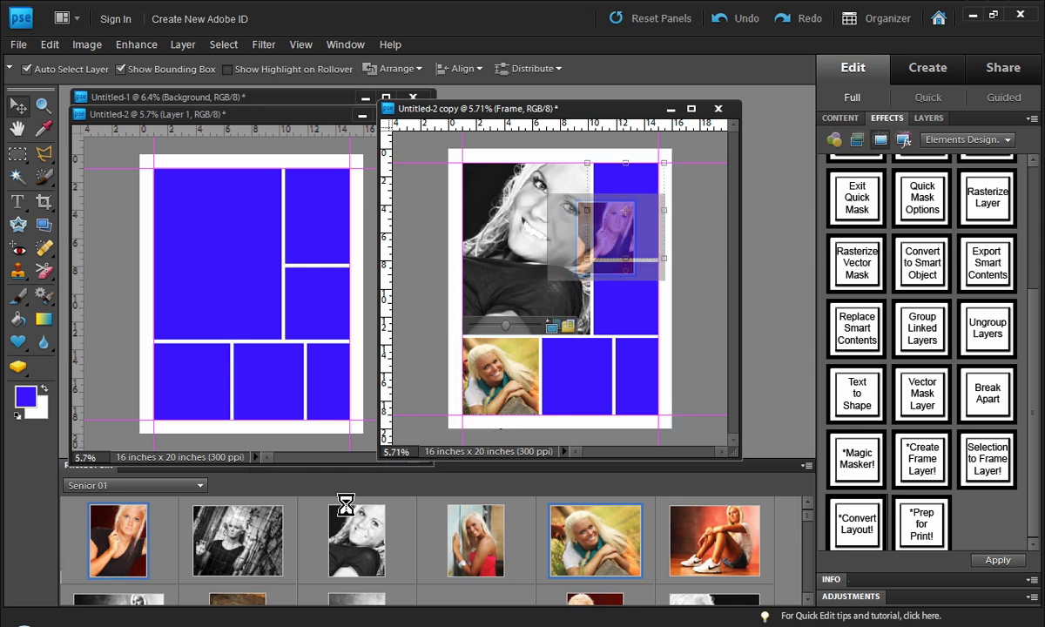
left_click_drag(258, 533, 545, 451)
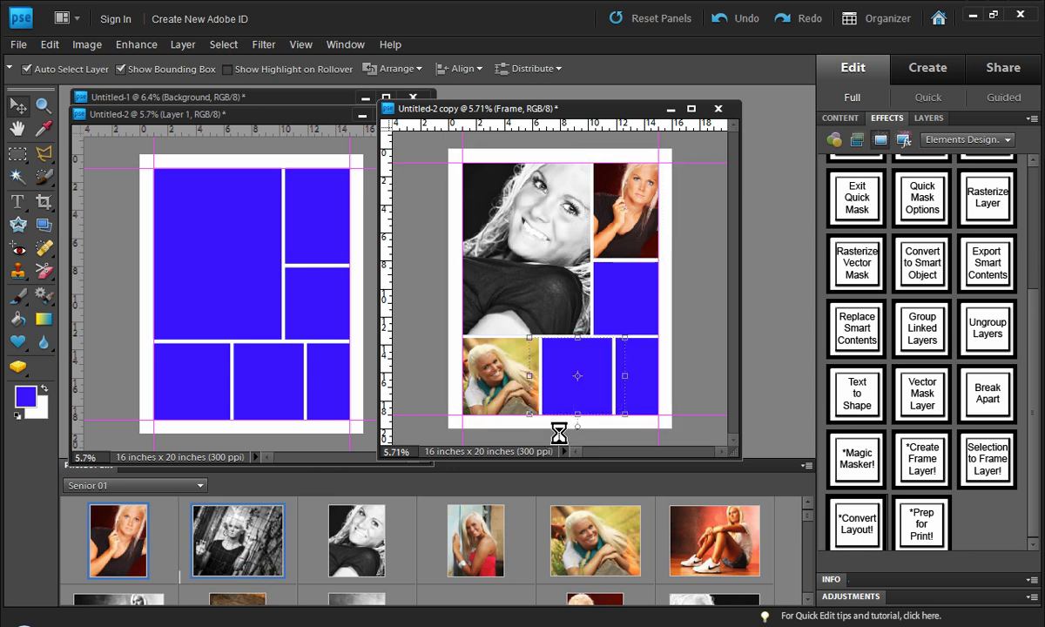
left_click(482, 551)
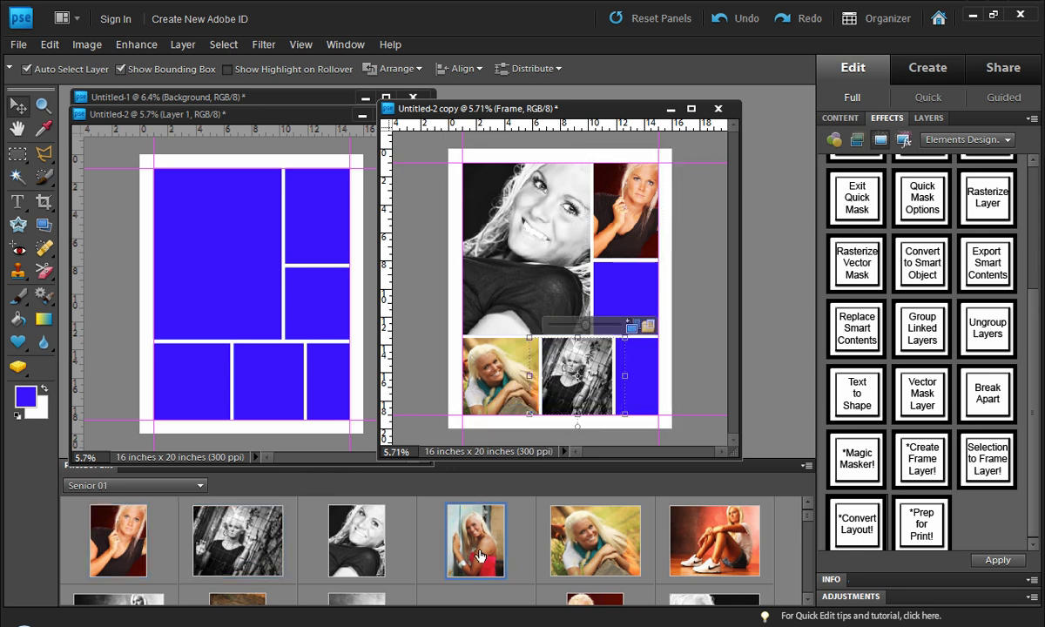
left_click_drag(492, 533, 610, 392)
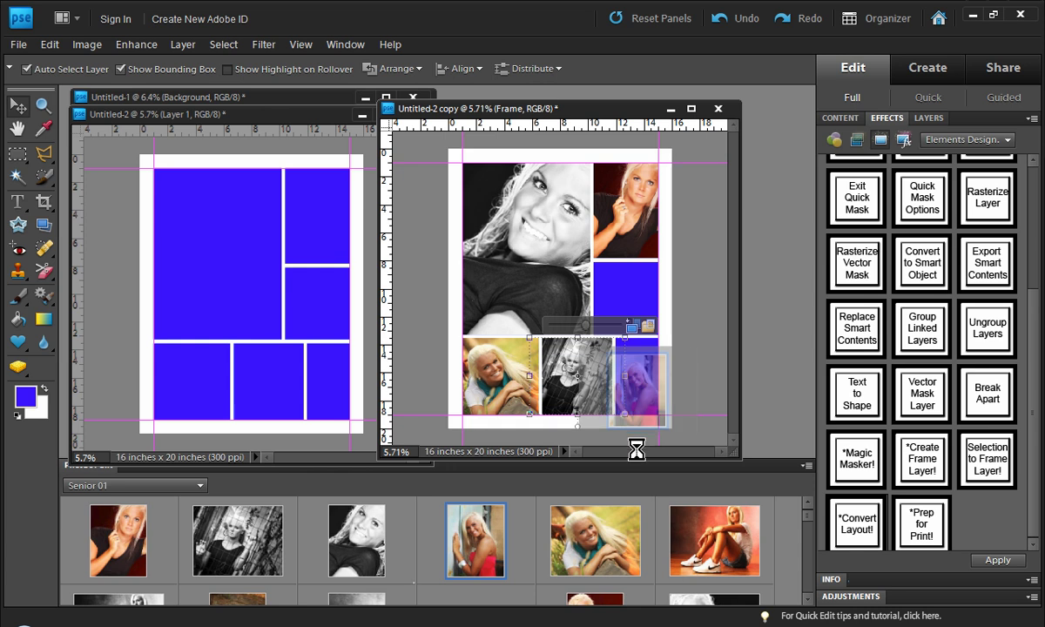
scroll(749, 571, "down", 2)
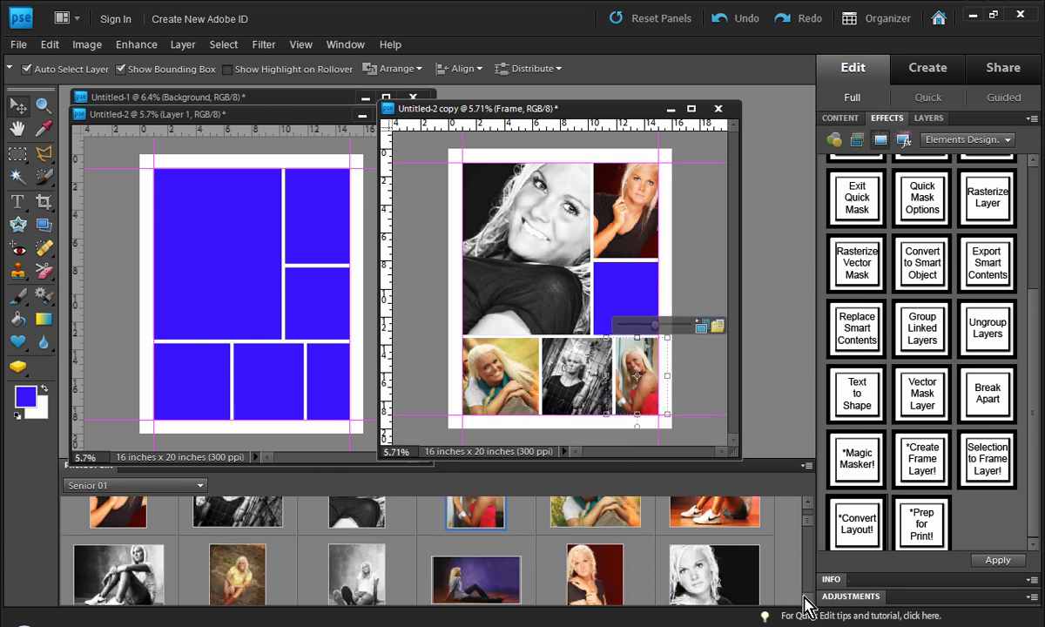
left_click_drag(716, 578, 610, 292)
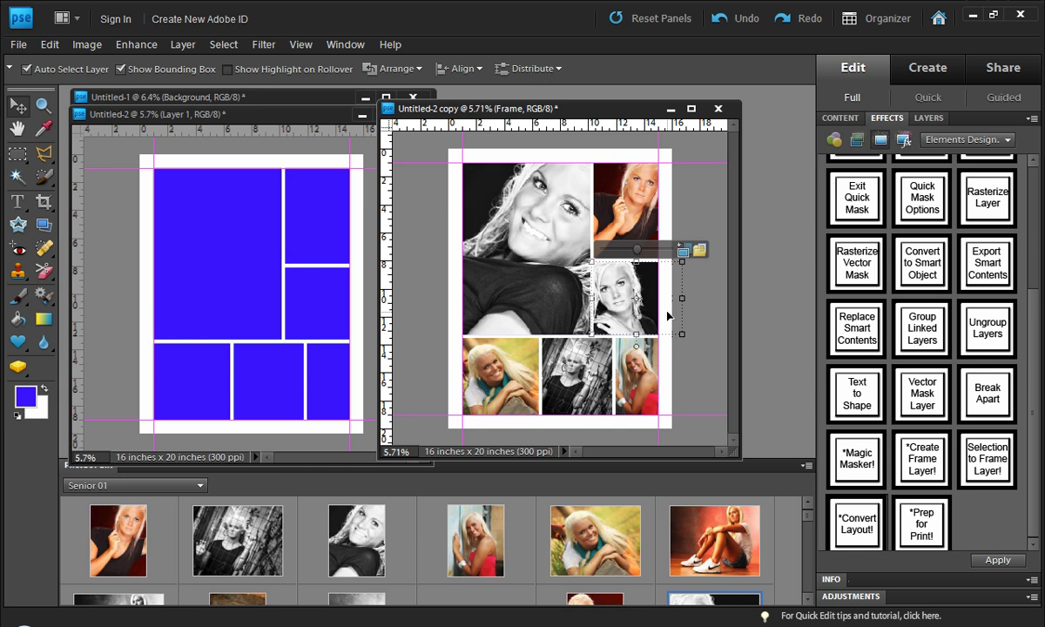
Step: Finish placing the last photo, fill the Background with black and hide the guides
left_click(707, 380)
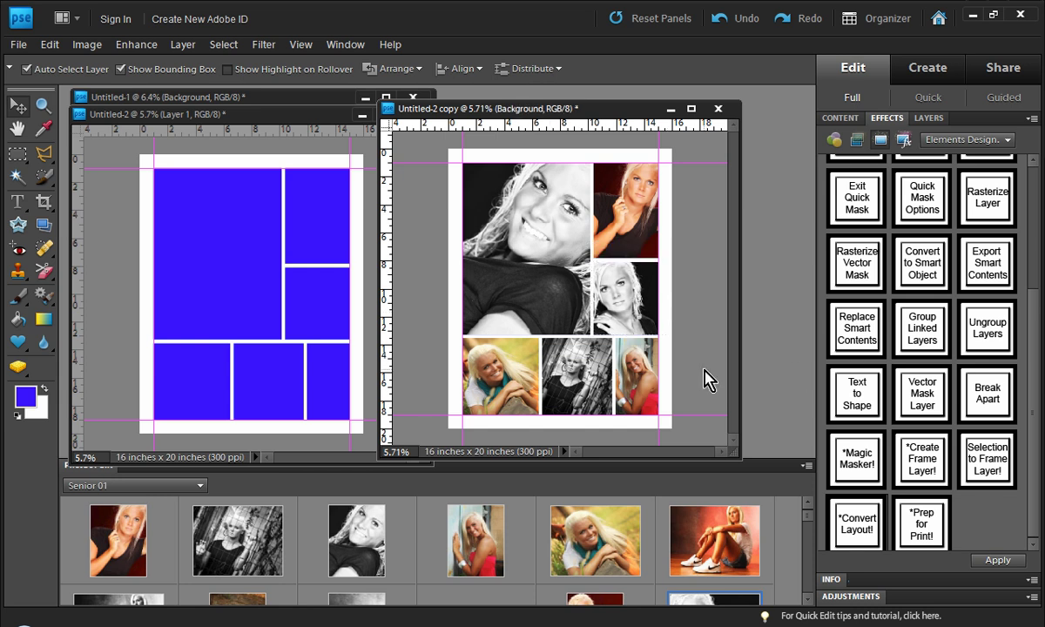
left_click(929, 119)
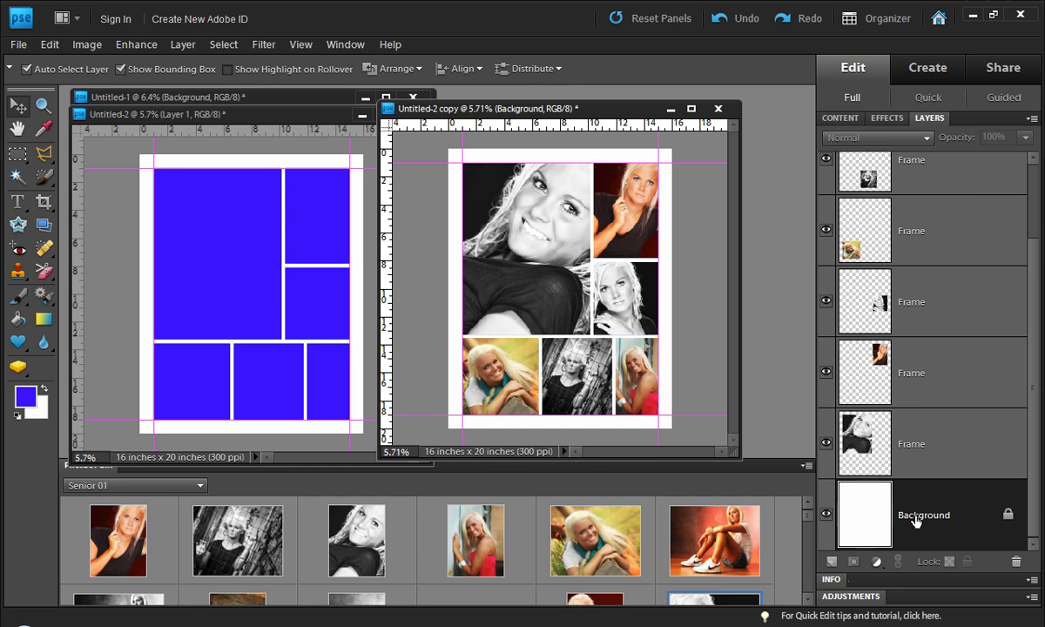
key("d")
key("alt+BackSpace")
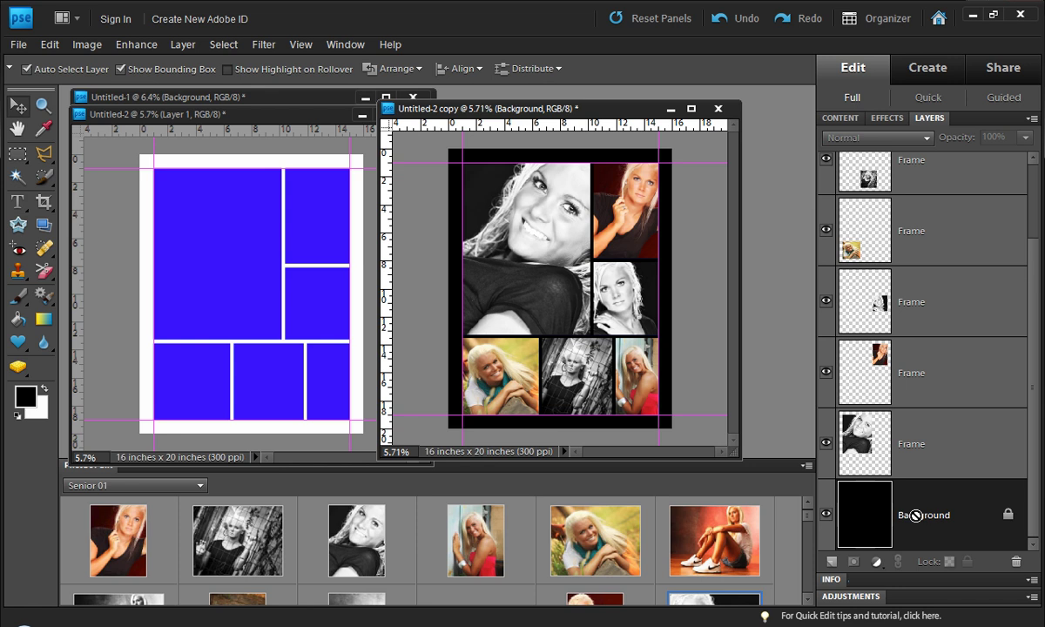
key("ctrl+semicolon")
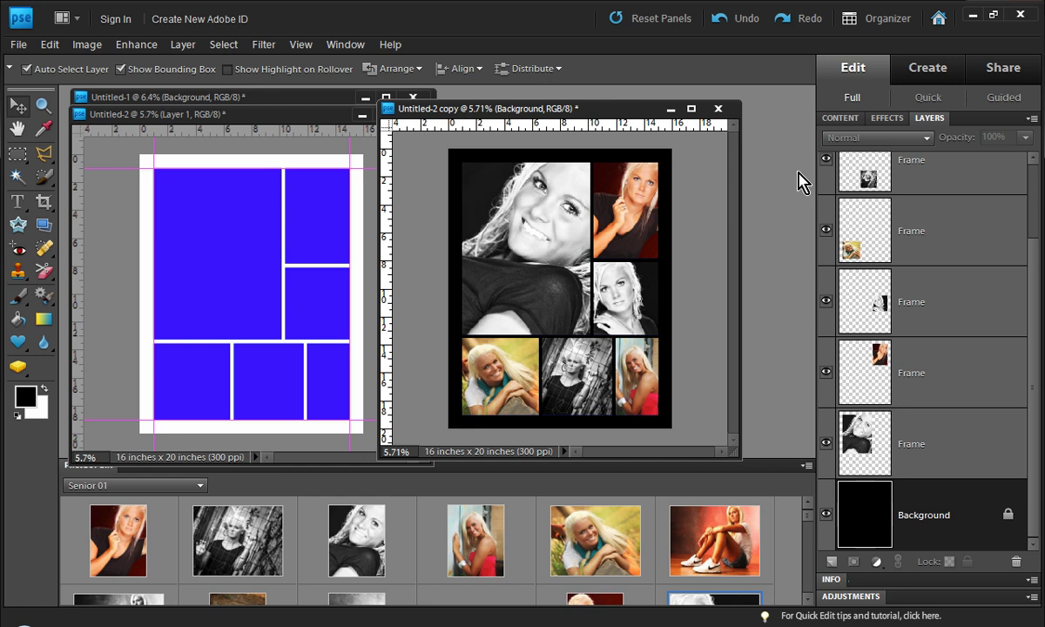
Step: Add a thin light border style to each photo in the collage
left_click(881, 119)
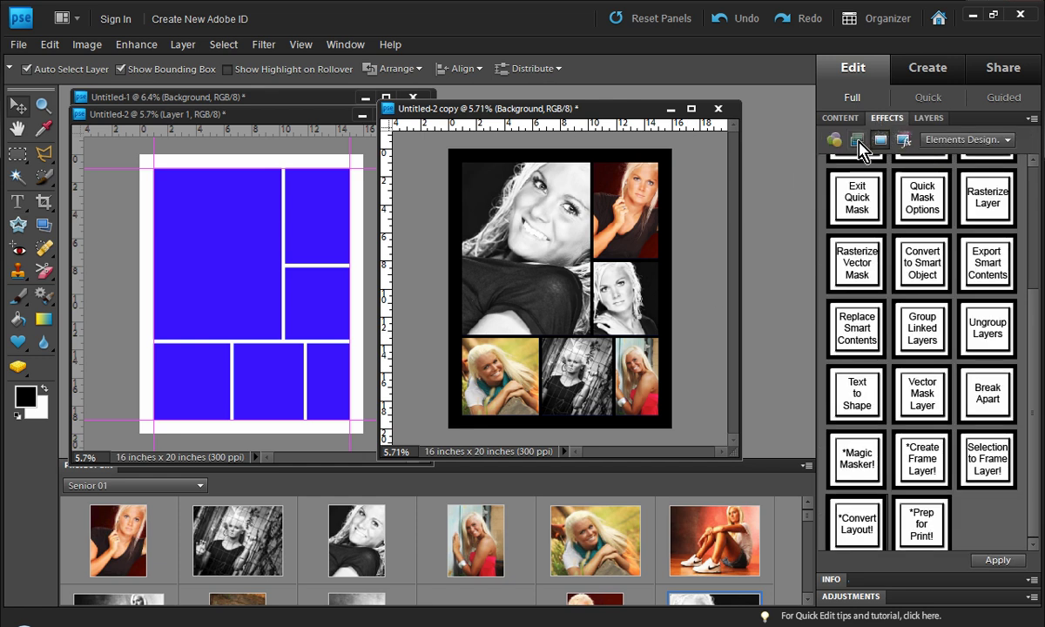
left_click(862, 140)
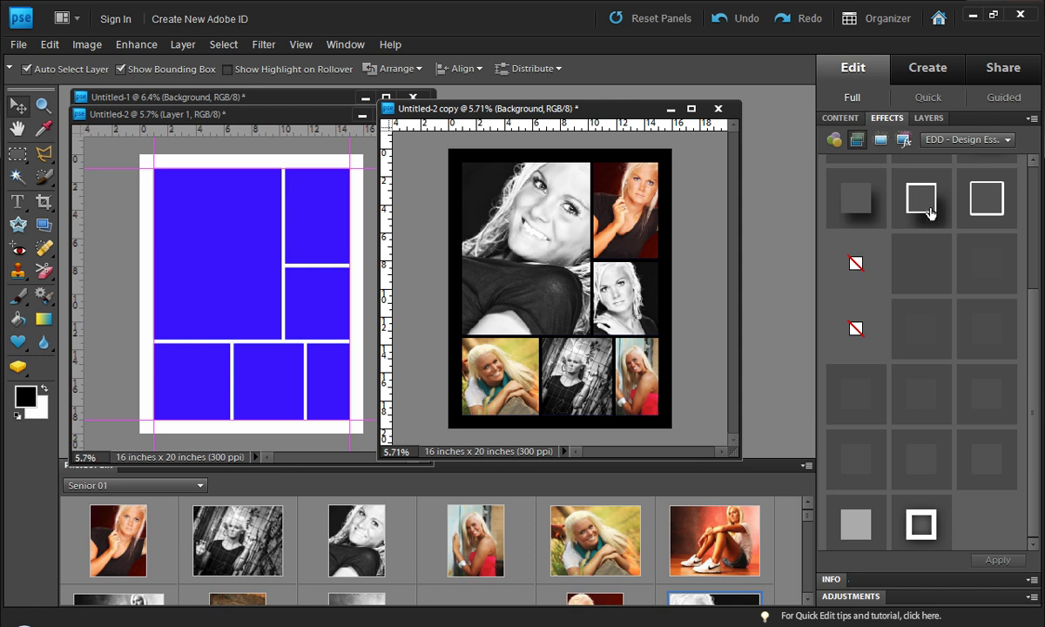
left_click_drag(1037, 340, 1036, 174)
mouse_move(923, 192)
left_mouse_down()
mouse_move(864, 187)
mouse_move(536, 231)
left_mouse_up()
mouse_move(898, 209)
left_mouse_down()
mouse_move(849, 185)
mouse_move(601, 220)
mouse_move(629, 218)
left_mouse_up()
mouse_move(919, 209)
left_mouse_down()
mouse_move(796, 209)
mouse_move(632, 308)
left_mouse_up()
mouse_move(921, 192)
left_mouse_down()
mouse_move(600, 353)
mouse_move(866, 175)
mouse_move(552, 378)
left_mouse_up()
left_click_drag(921, 193, 498, 368)
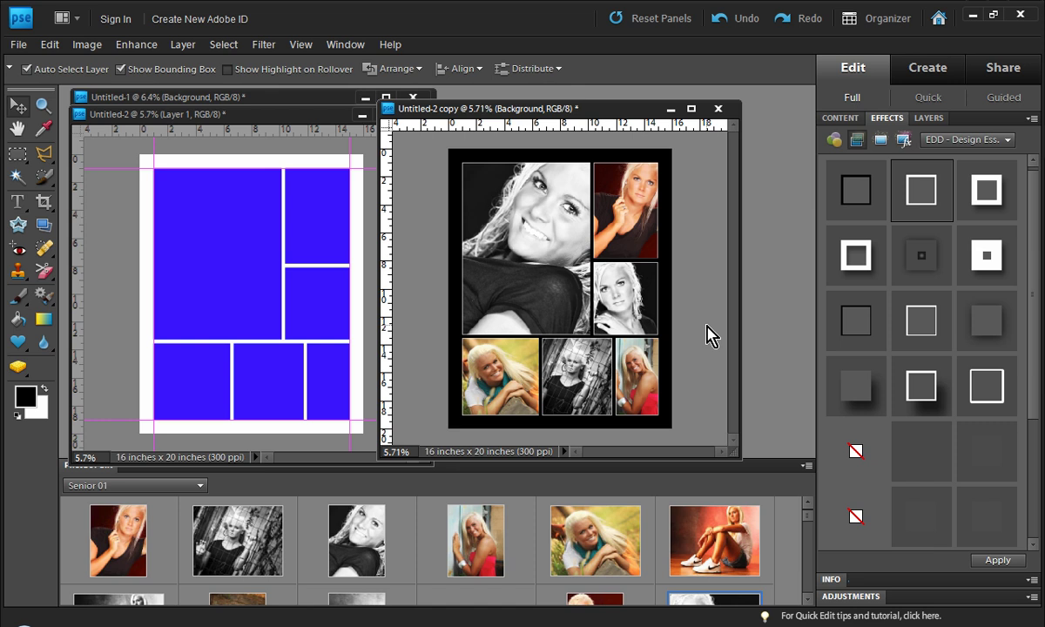
Step: Close the collage copy without saving and enlarge the template window
left_click(718, 108)
left_click(536, 253)
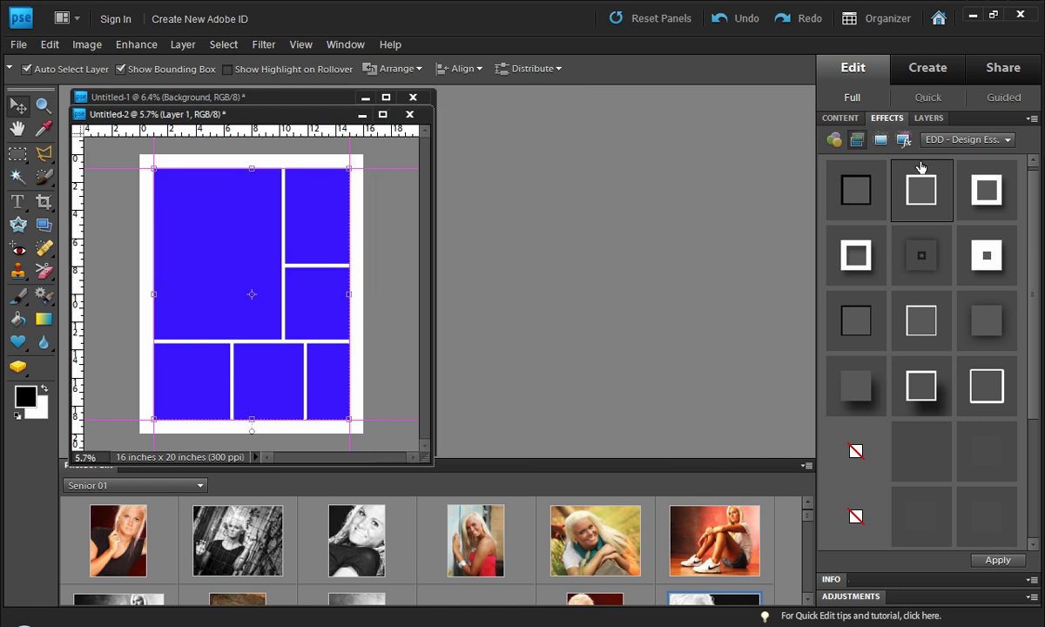
left_click(929, 118)
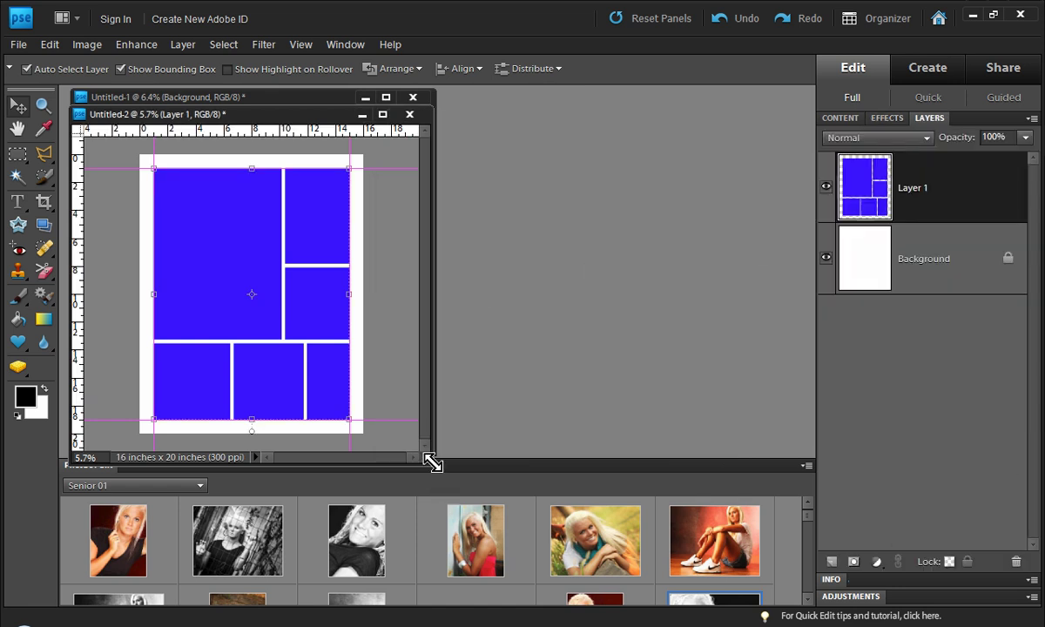
left_click_drag(431, 464, 637, 449)
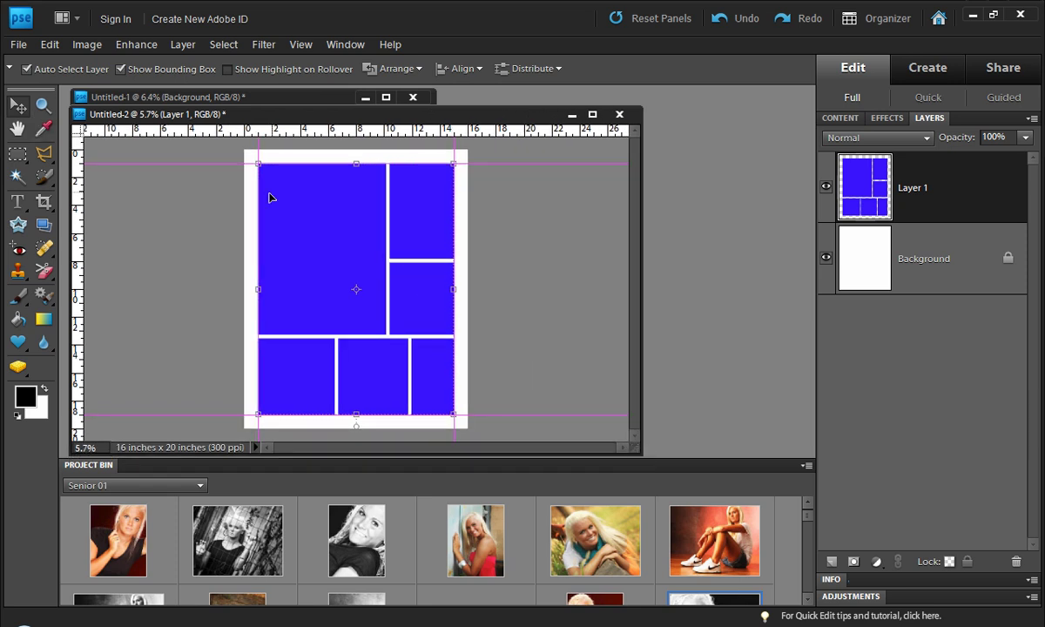
Step: With Layer 1 selected, place the IMG_9243bw-45 black-and-white portrait onto the template canvas
left_click(894, 280)
left_click(938, 209)
left_click(609, 546)
left_click(355, 564)
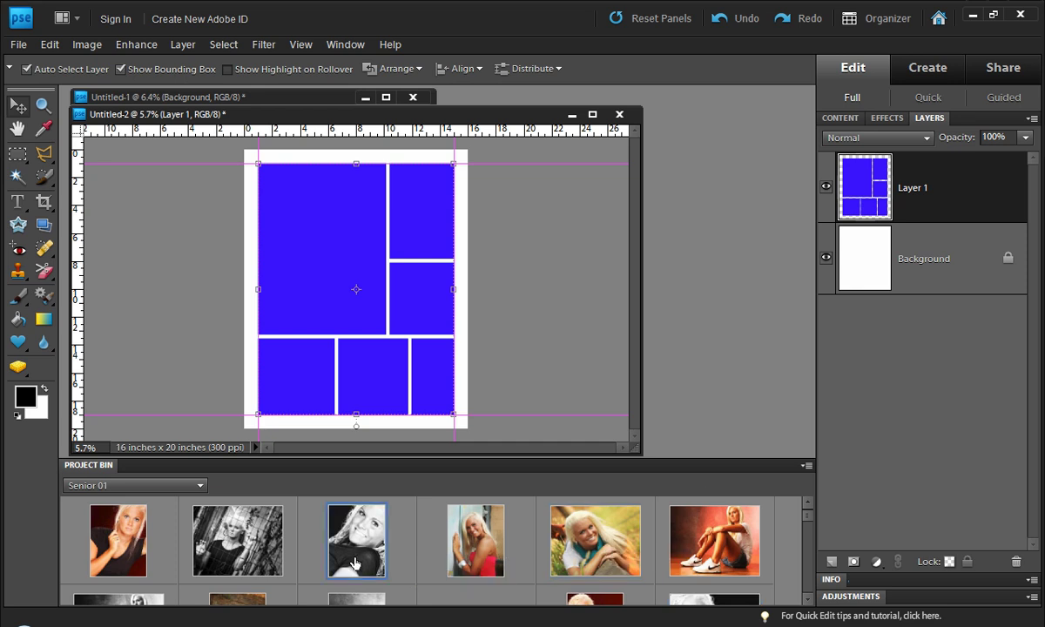
left_click_drag(354, 562, 454, 383)
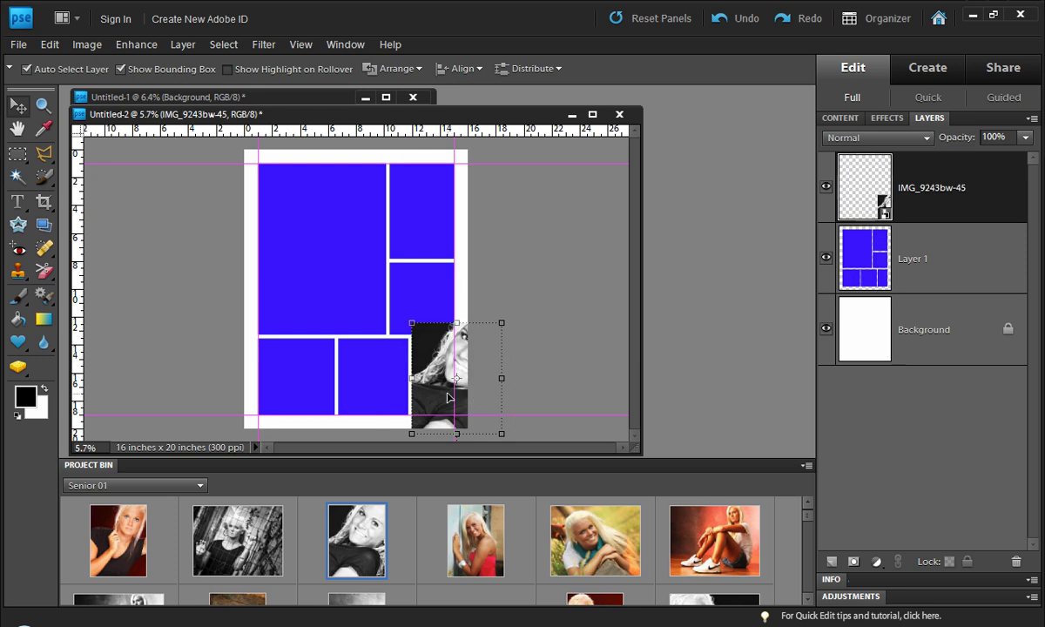
Step: Magic Wand the top-right blue frame with Sample All Layers and make it the portrait's layer mask
key("w")
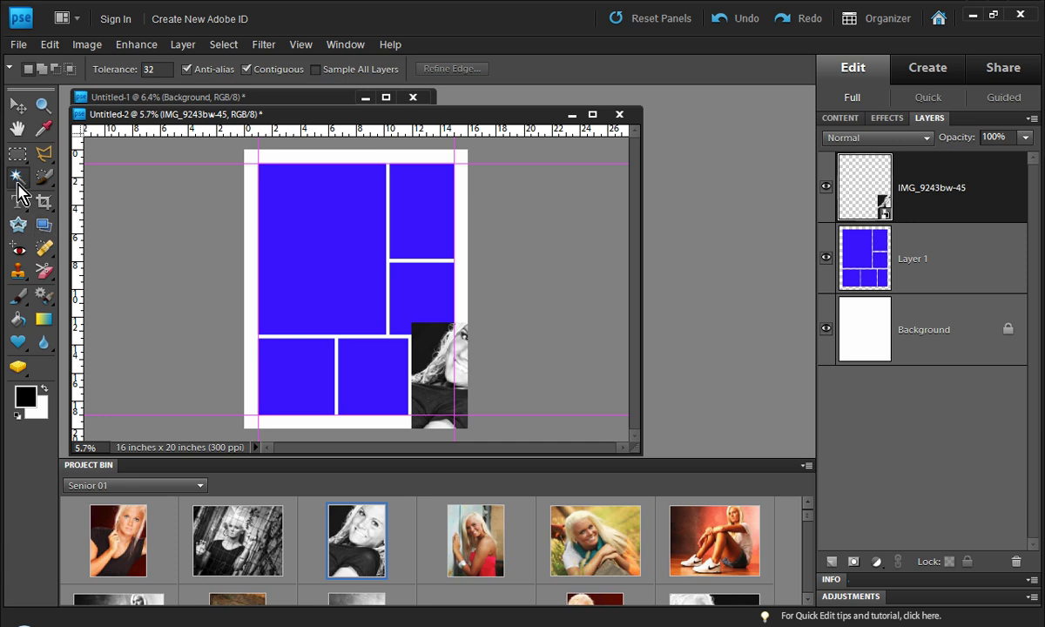
left_click(315, 69)
left_click(429, 212)
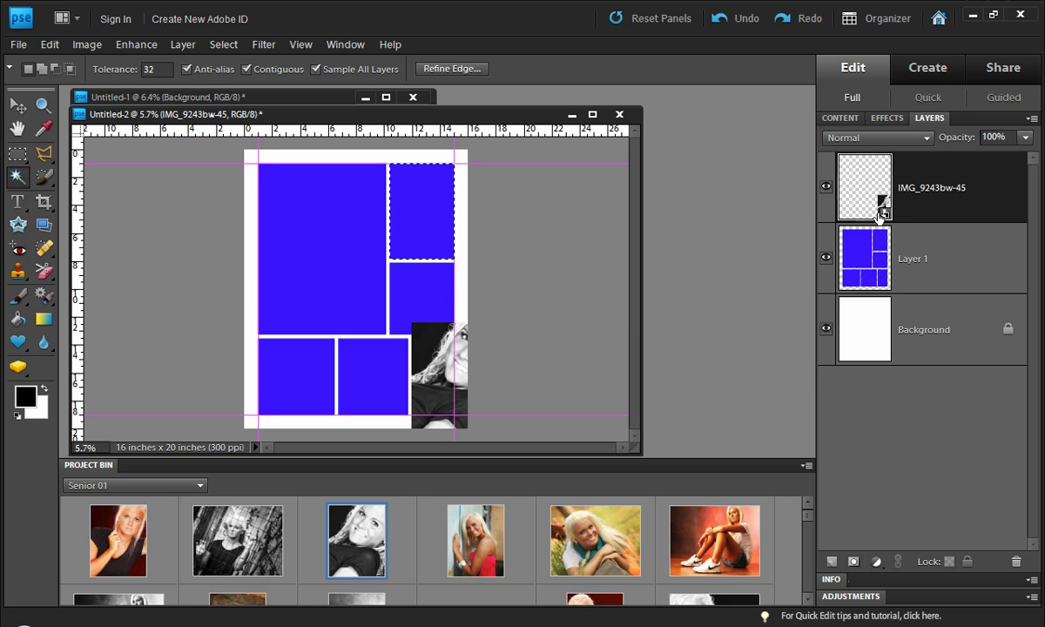
left_click(853, 564)
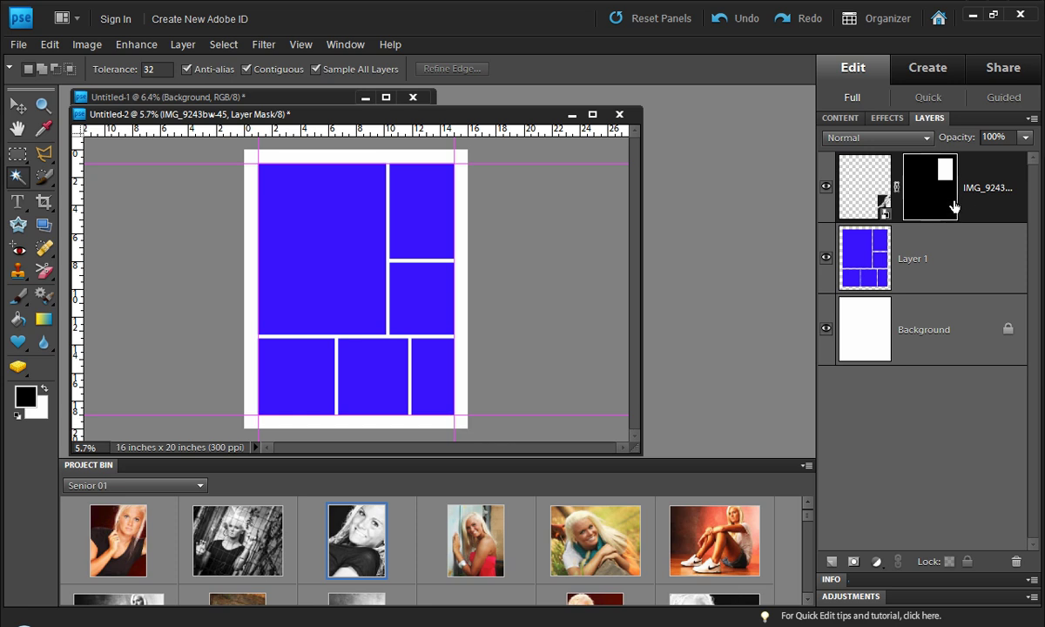
Step: Unlink the mask from the portrait, use the largest Layers thumbnail size, and target the photo
left_click(897, 189)
left_click(1033, 118)
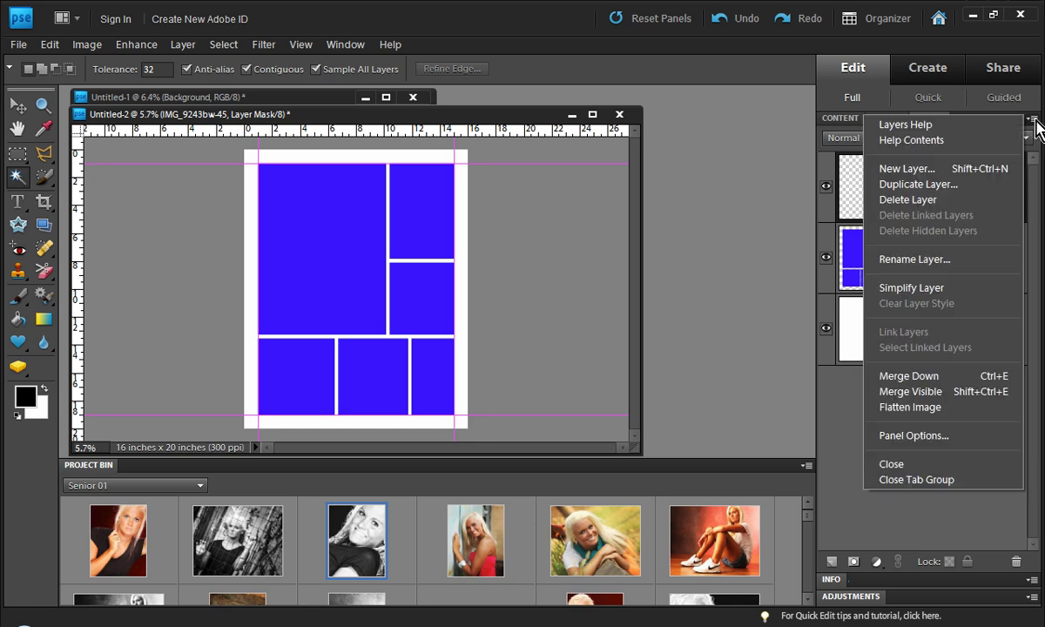
left_click(874, 434)
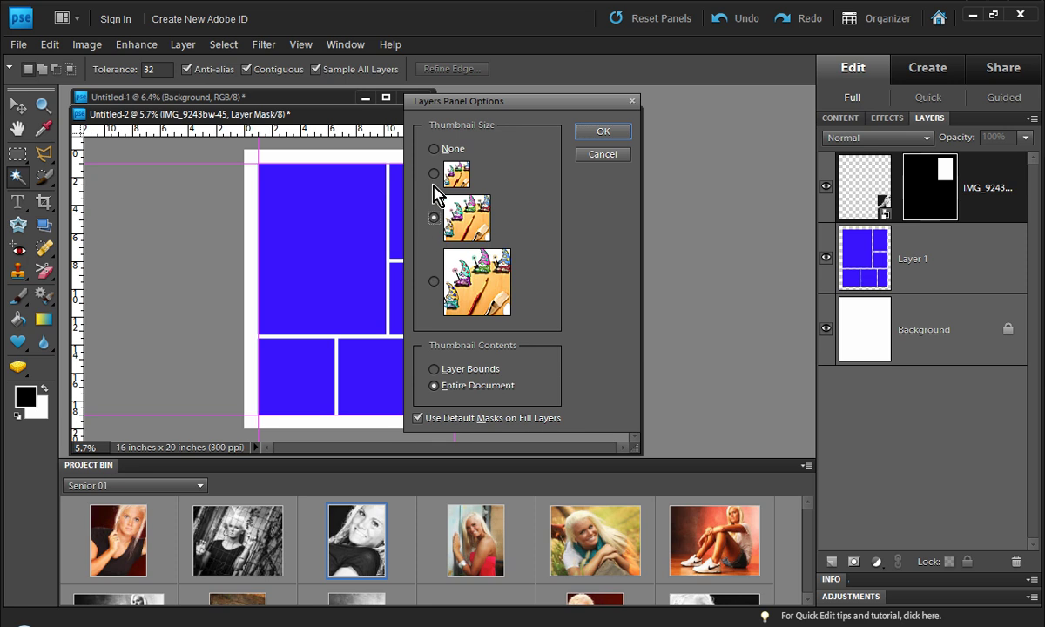
left_click(433, 174)
left_click(433, 282)
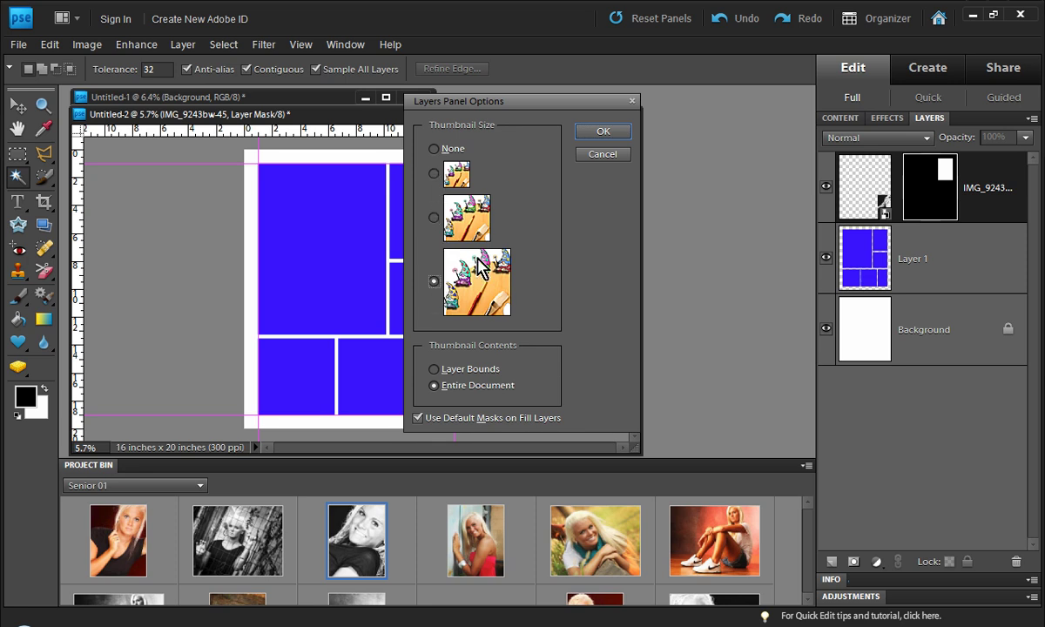
left_click(601, 131)
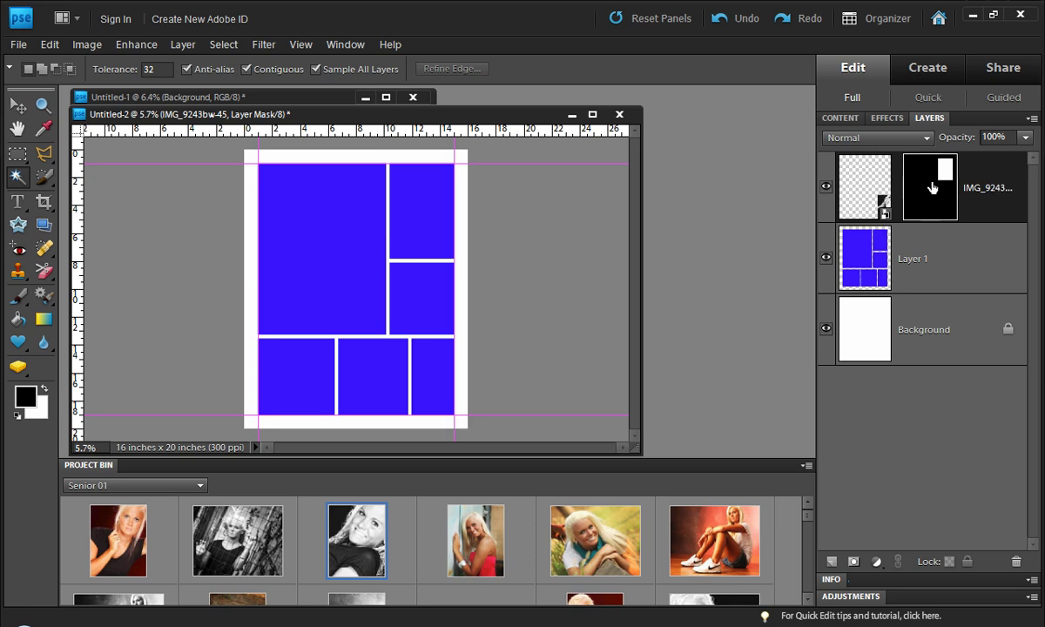
left_click(854, 191)
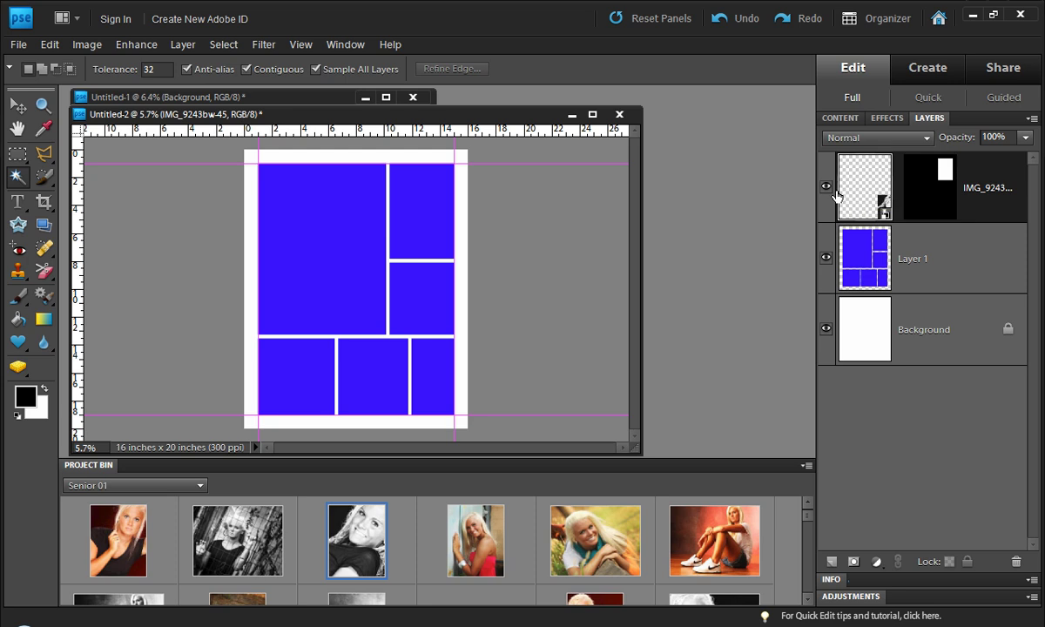
Step: Move the black-and-white portrait into the top-right frame and scale it to about 72%
key("ctrl+t")
left_click_drag(460, 349, 412, 186)
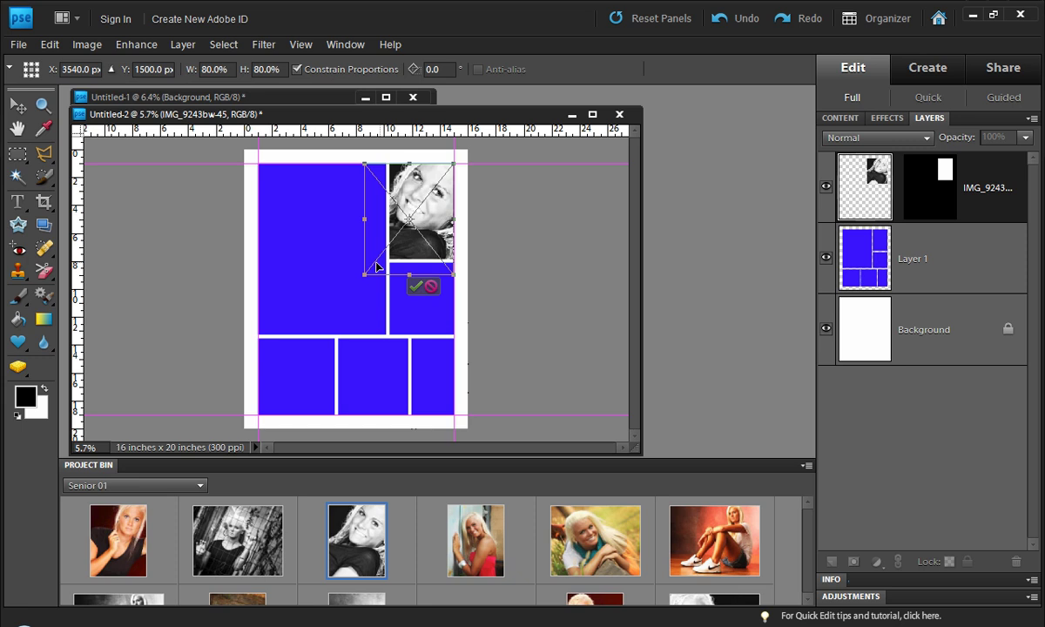
left_click_drag(364, 275, 373, 263)
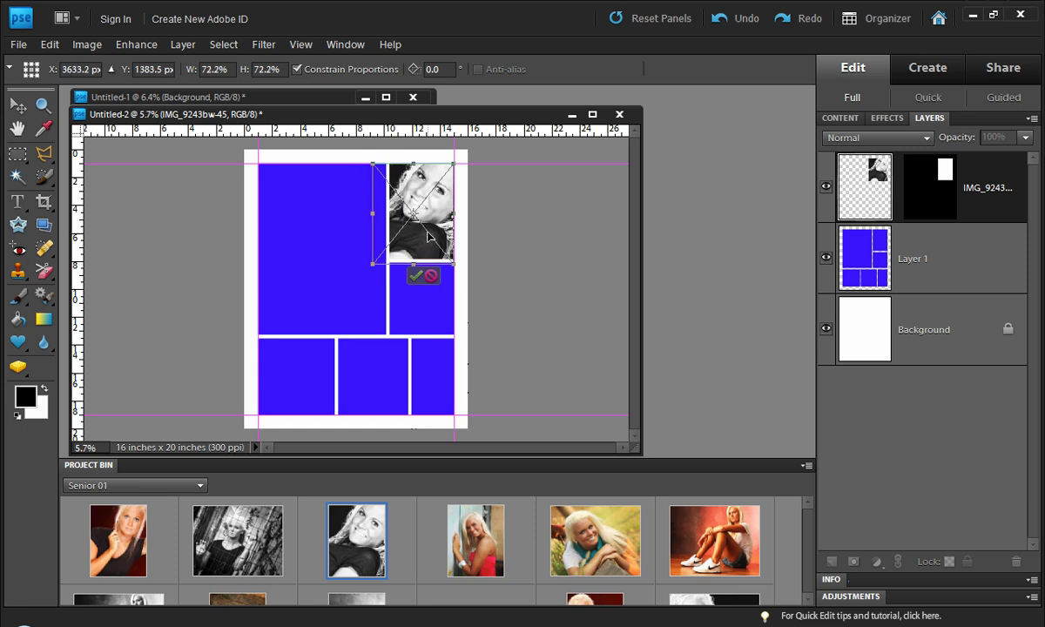
key("w")
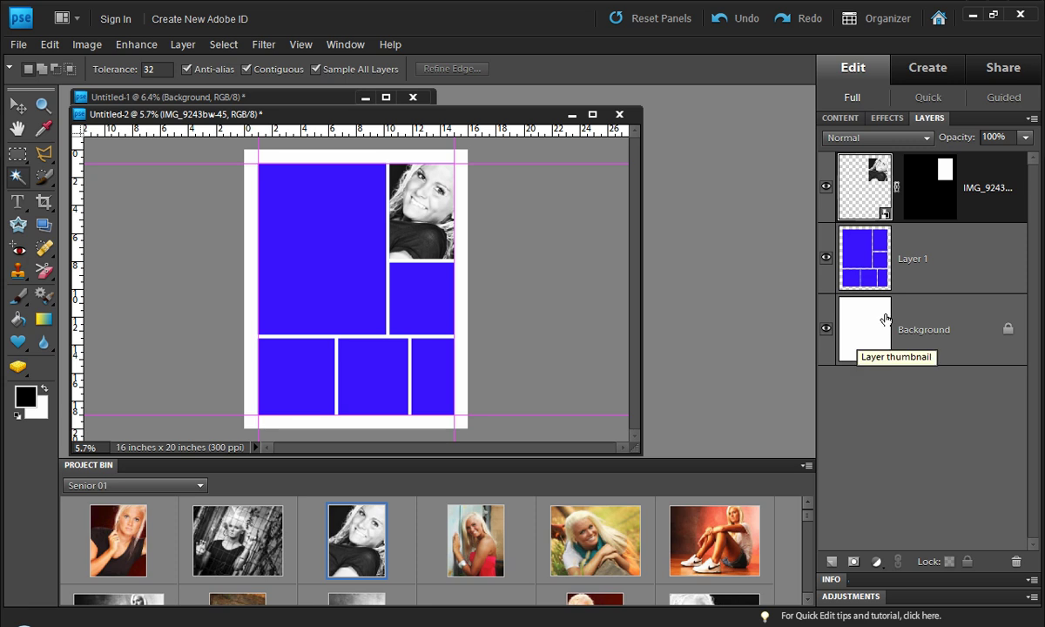
left_click(918, 256)
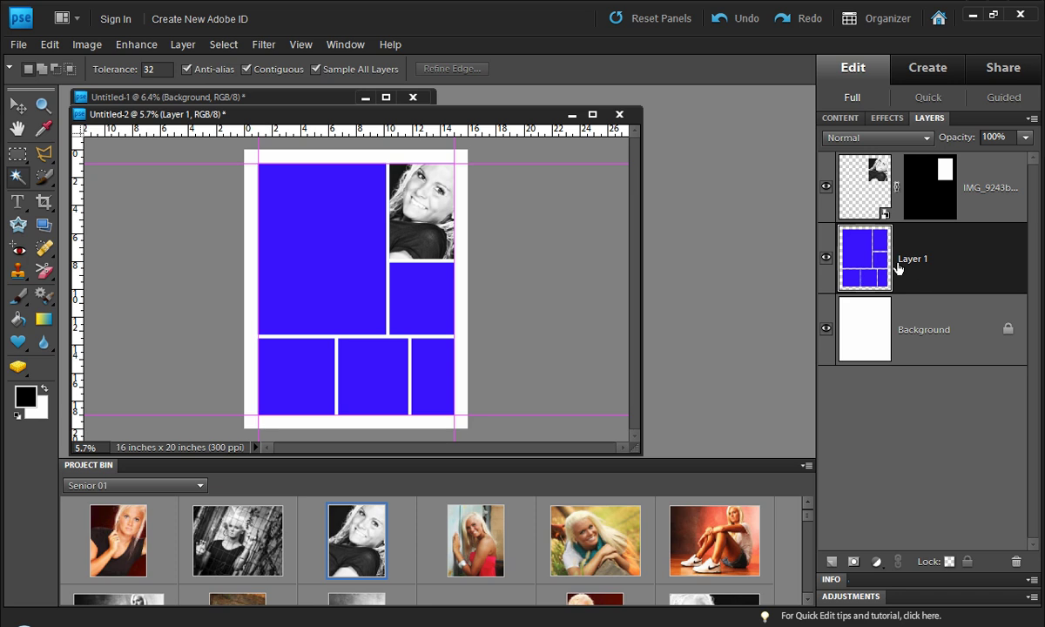
Step: Delete the black-and-white portrait layer and reselect Layer 1
left_click(335, 243)
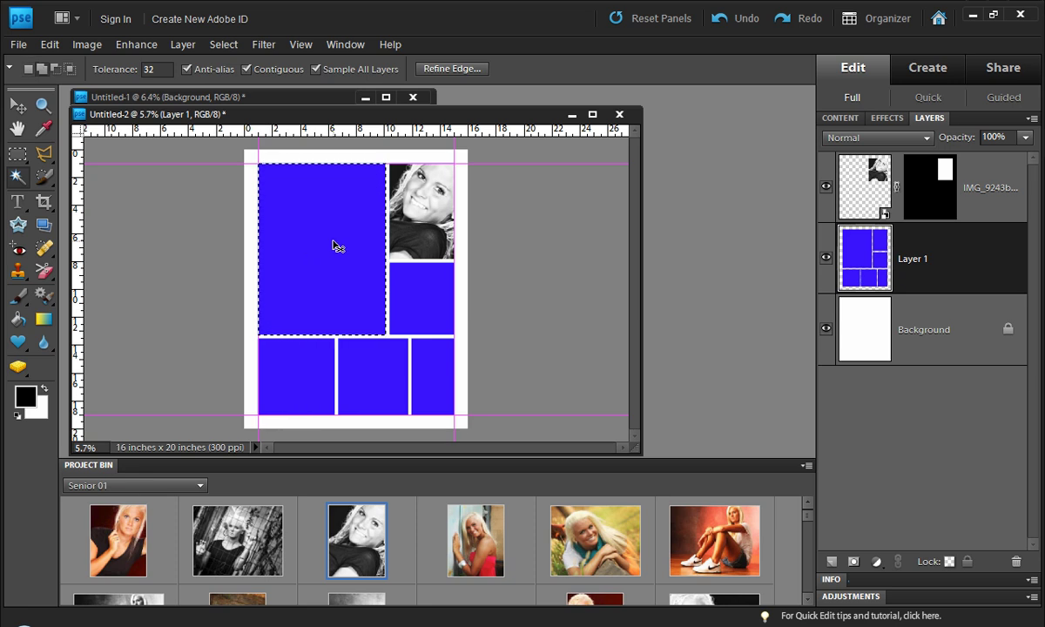
left_click(334, 244)
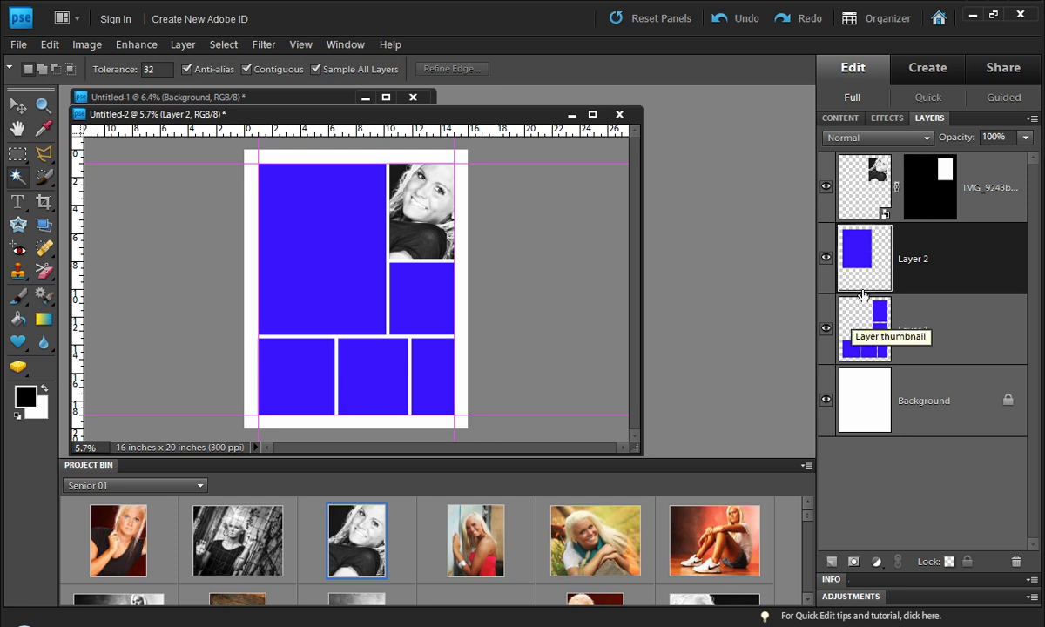
left_click_drag(977, 161, 1016, 561)
left_click(925, 260)
Step: Cut the top-right, middle-right and bottom-left blue frames onto their own layers
left_click(417, 237)
key("ctrl+shift+j")
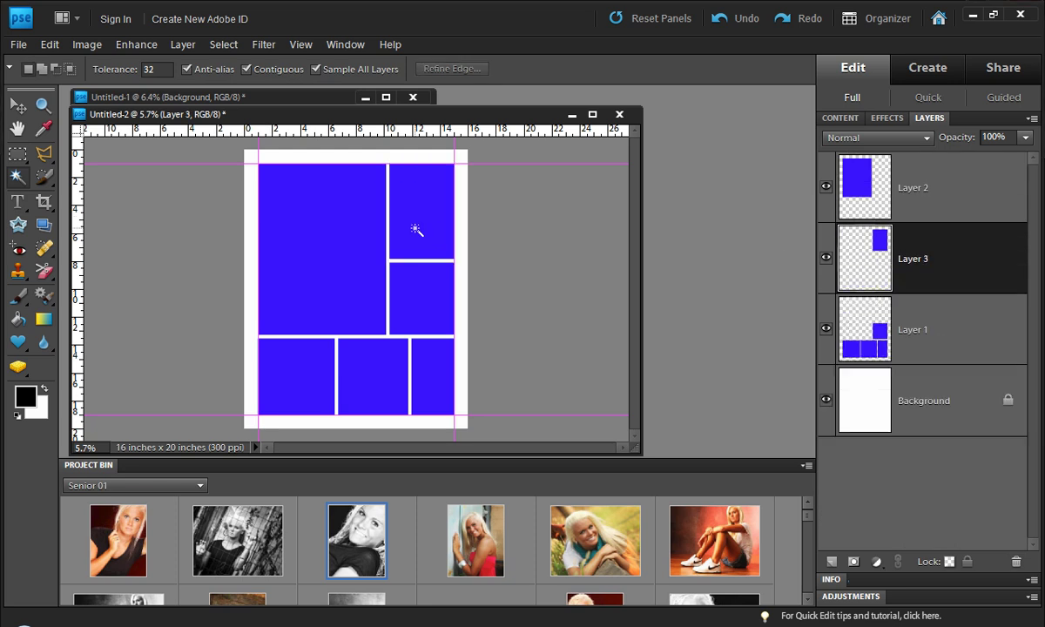
left_click(852, 315)
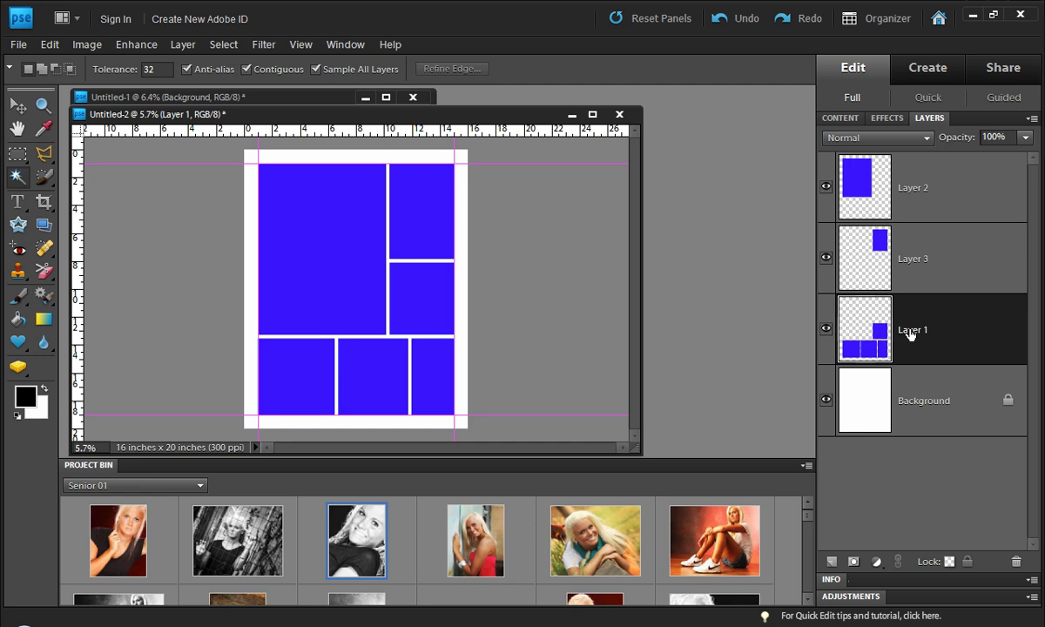
left_click(406, 283)
key("ctrl+shift+j")
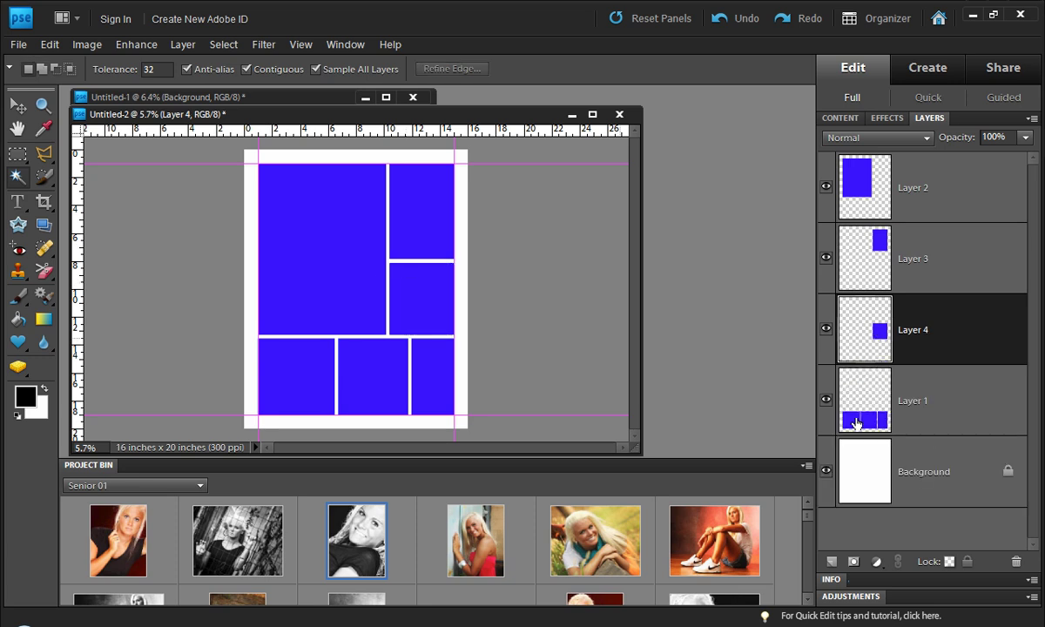
left_click(852, 407)
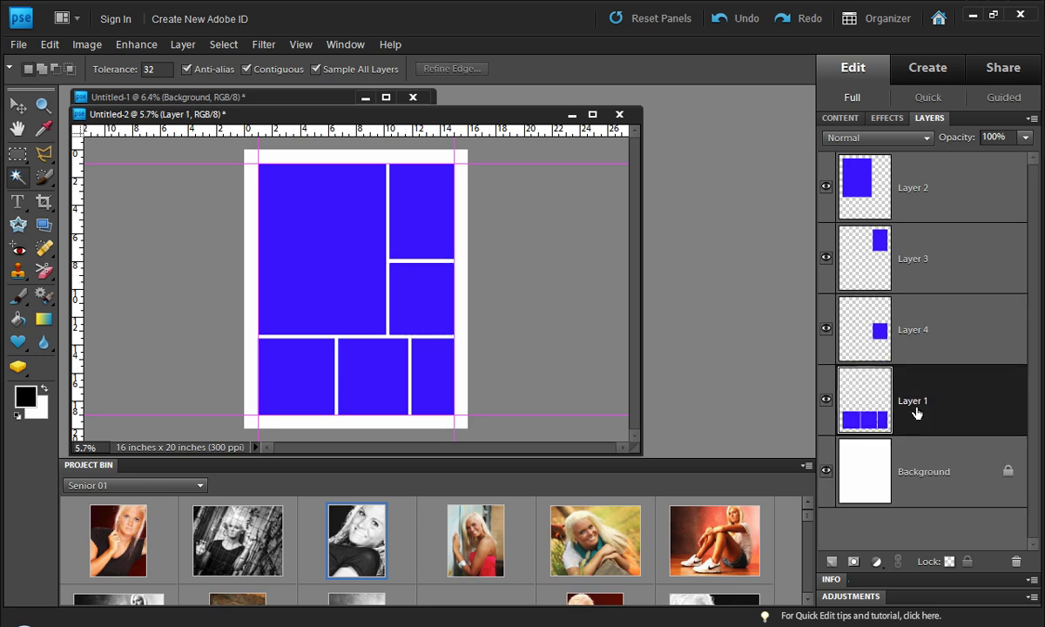
left_click(305, 381)
key("ctrl+shift+j")
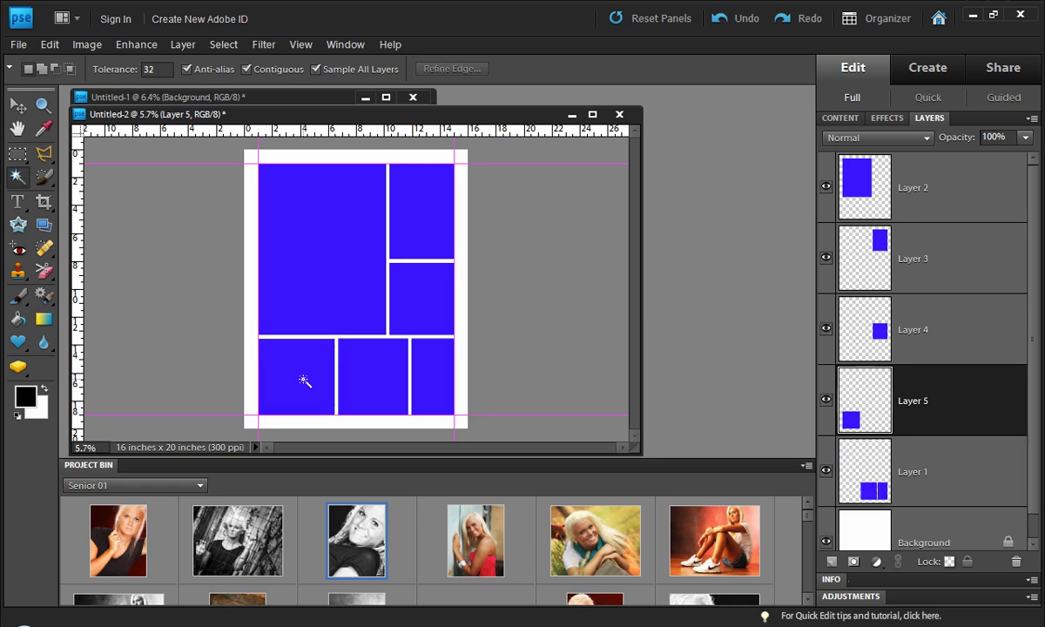
Step: Cut the bottom-middle frame to its own layer, leaving Layer 1 with the bottom-right frame
left_click(849, 472)
left_click(364, 359)
key("ctrl+shift+j")
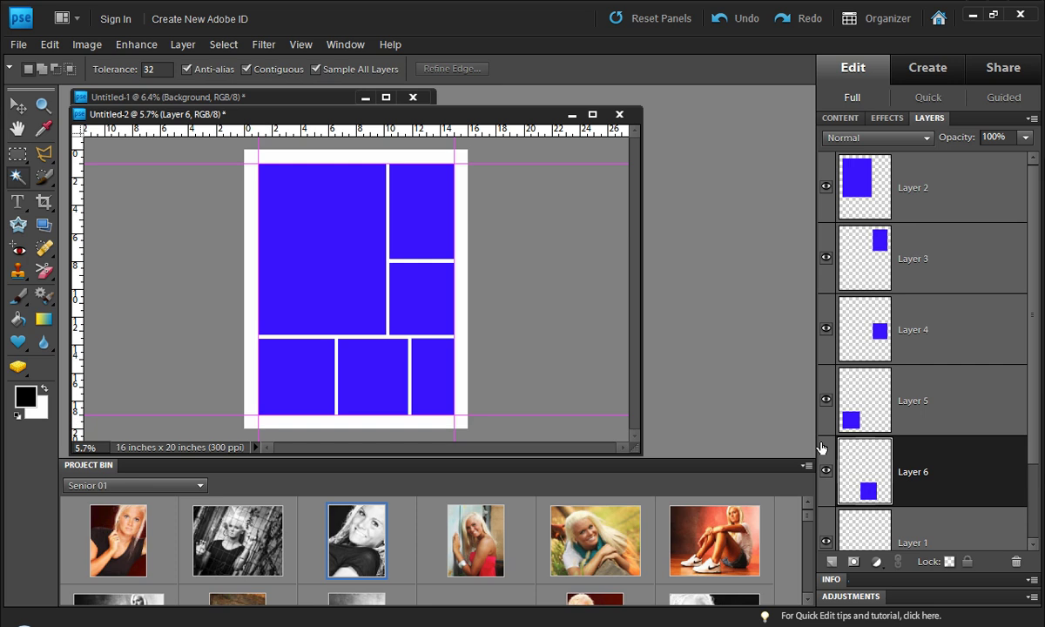
scroll(829, 442, "down", 2)
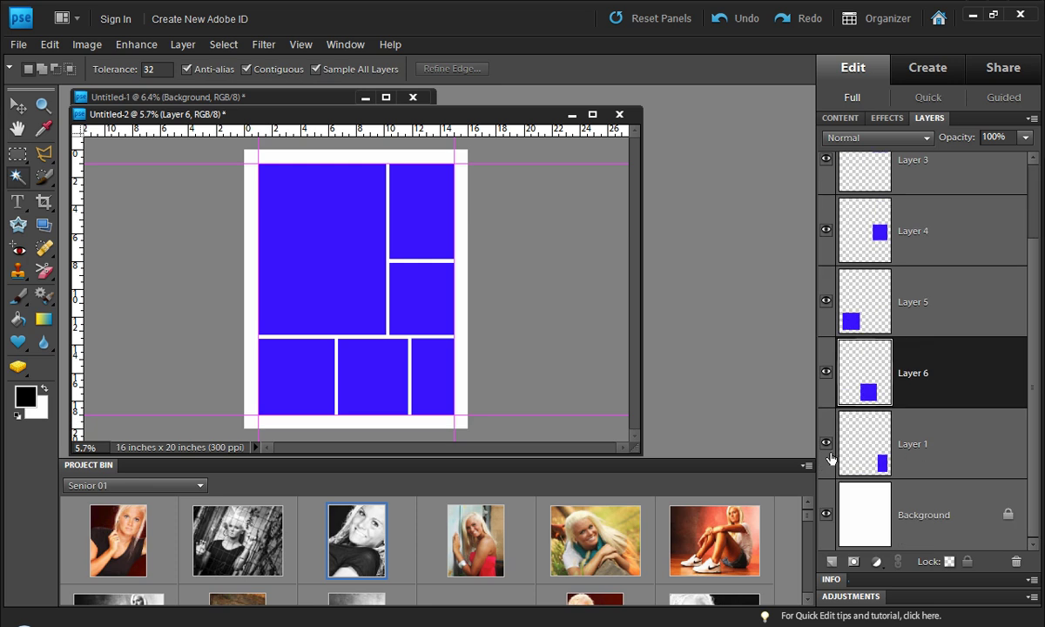
left_click(826, 448)
left_click(826, 448)
left_click(946, 444)
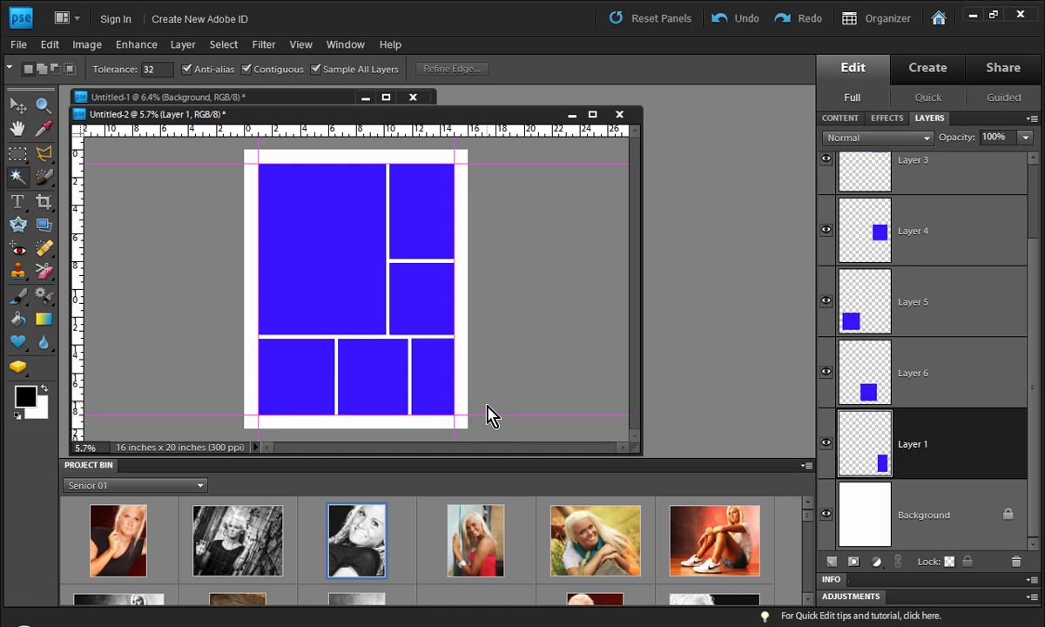
key("v")
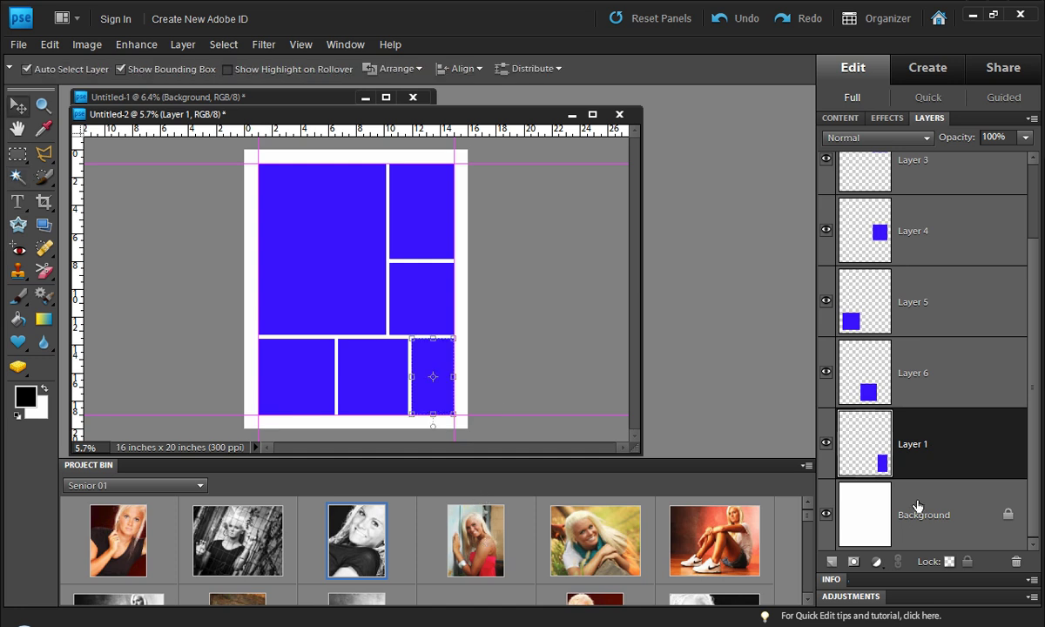
Step: Clip the IMG_9078-13 portrait into the bottom-right frame, scaled to about 75%
left_click_drag(484, 541, 441, 403)
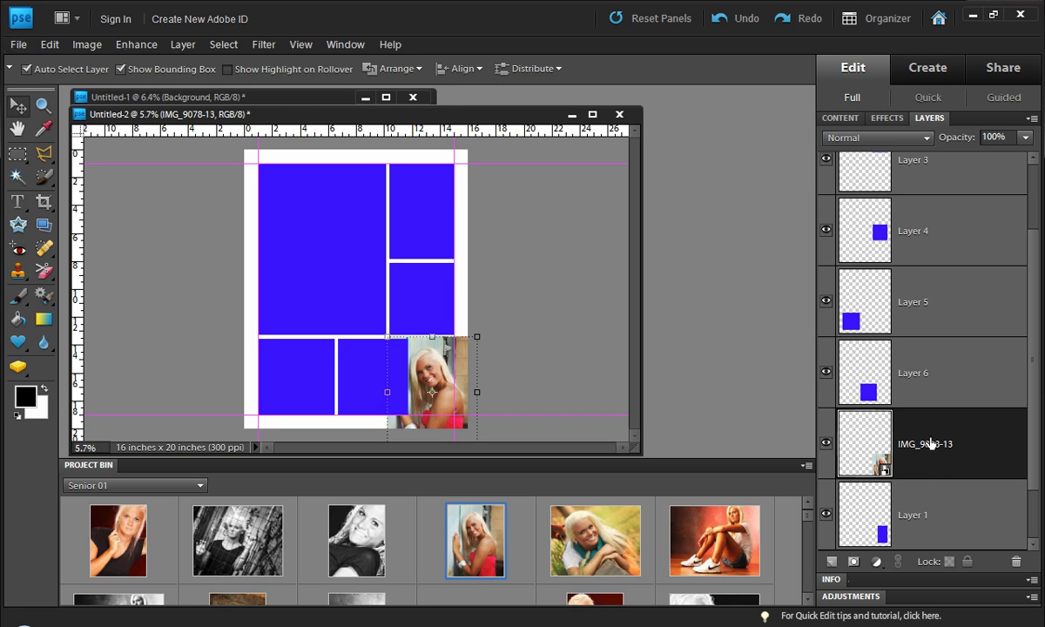
left_click(945, 477, "alt")
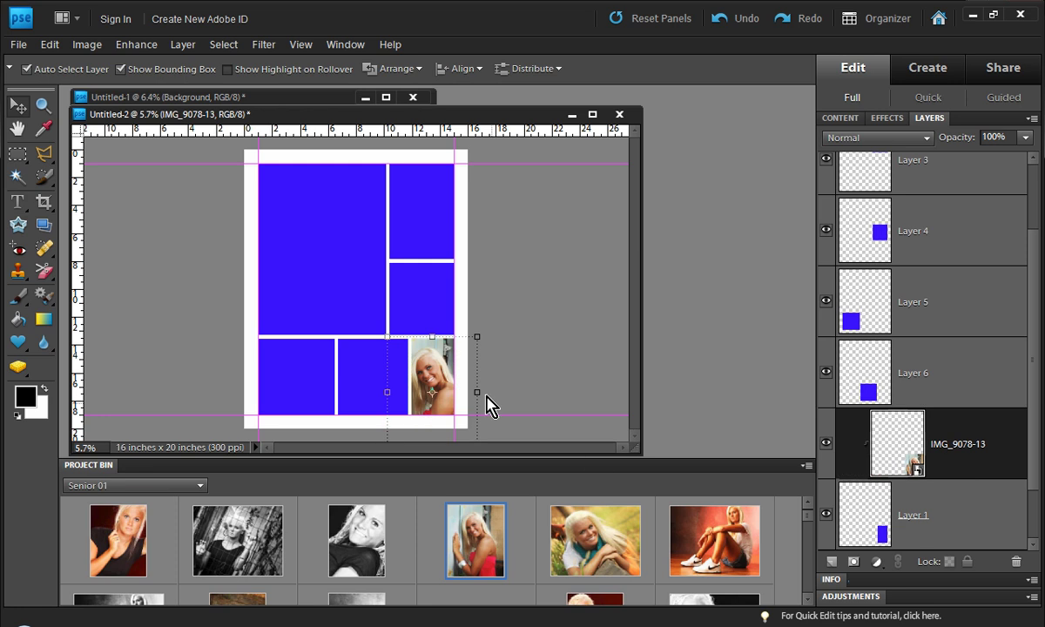
left_click_drag(421, 370, 421, 362)
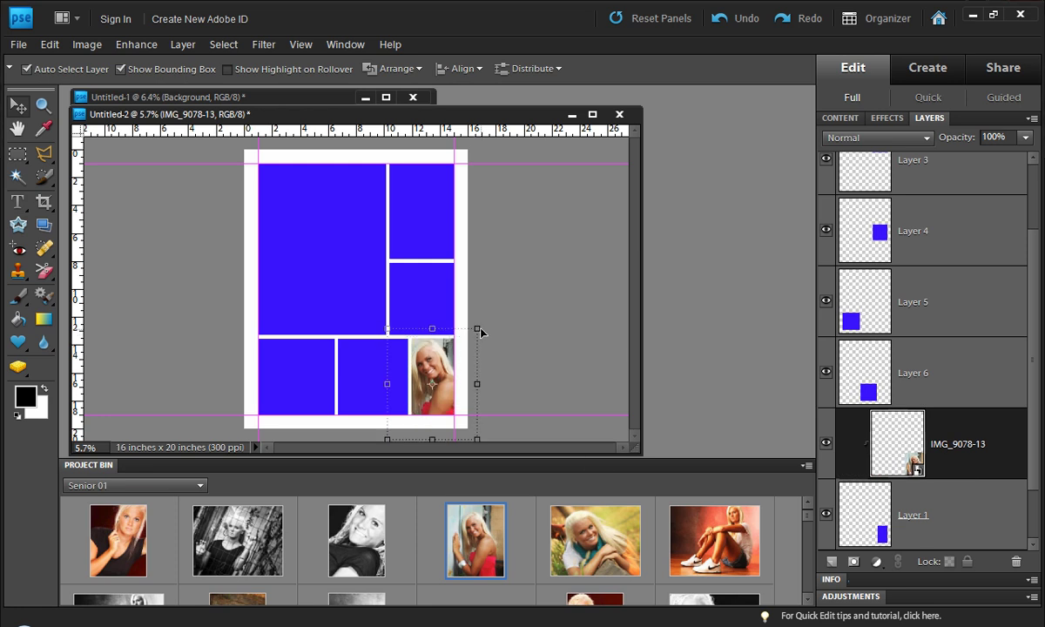
left_click_drag(477, 331, 451, 352)
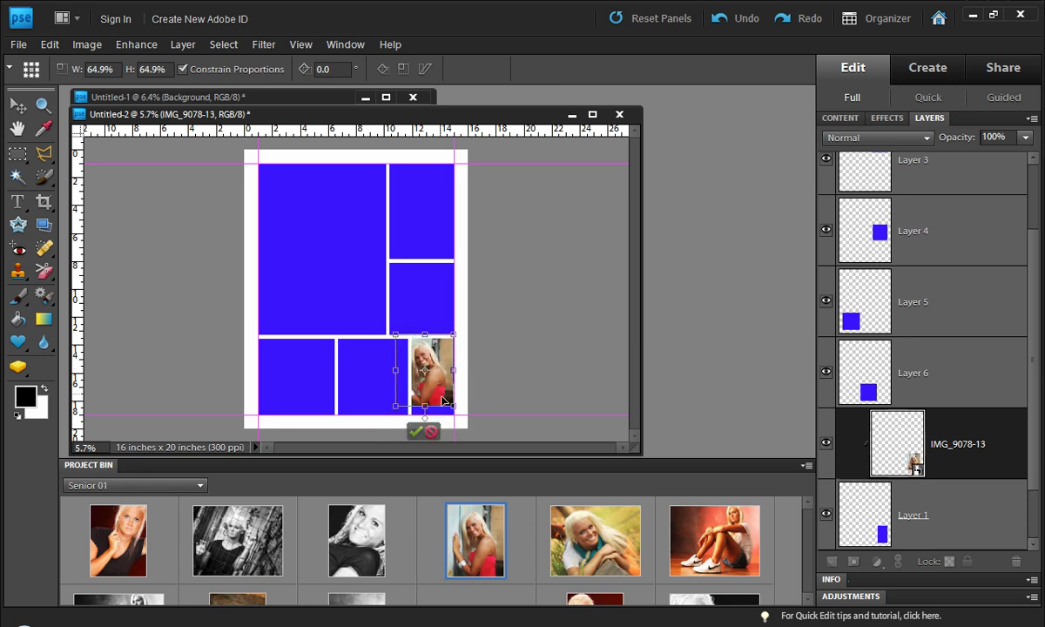
left_click_drag(453, 406, 460, 418)
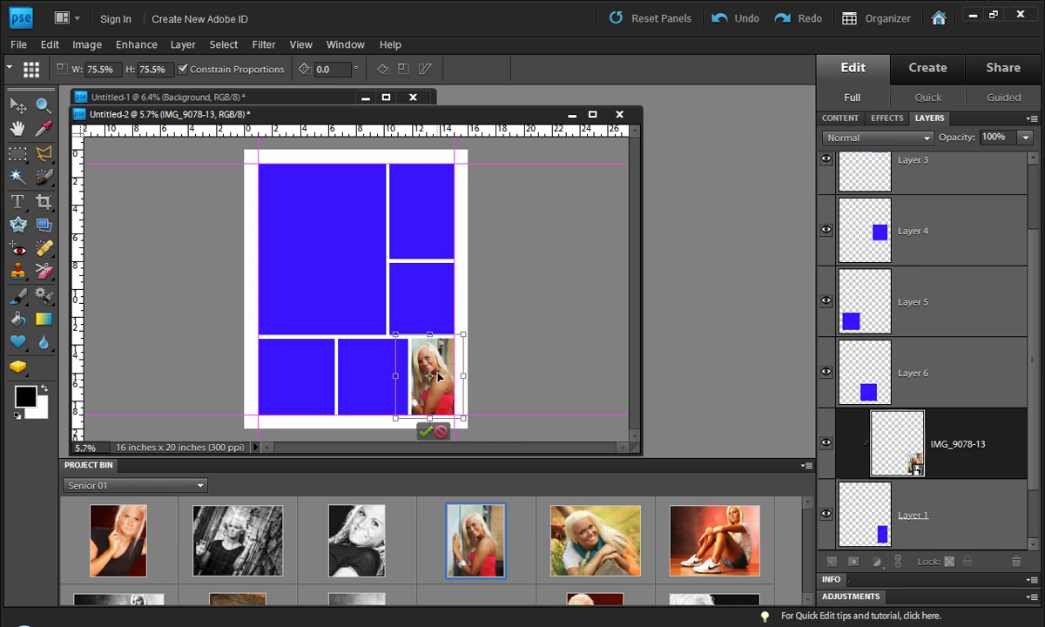
left_click(422, 430)
Step: Clip the black-and-white IMG_9243bw-45 portrait into the large top-left frame at about 172%
left_click(340, 291)
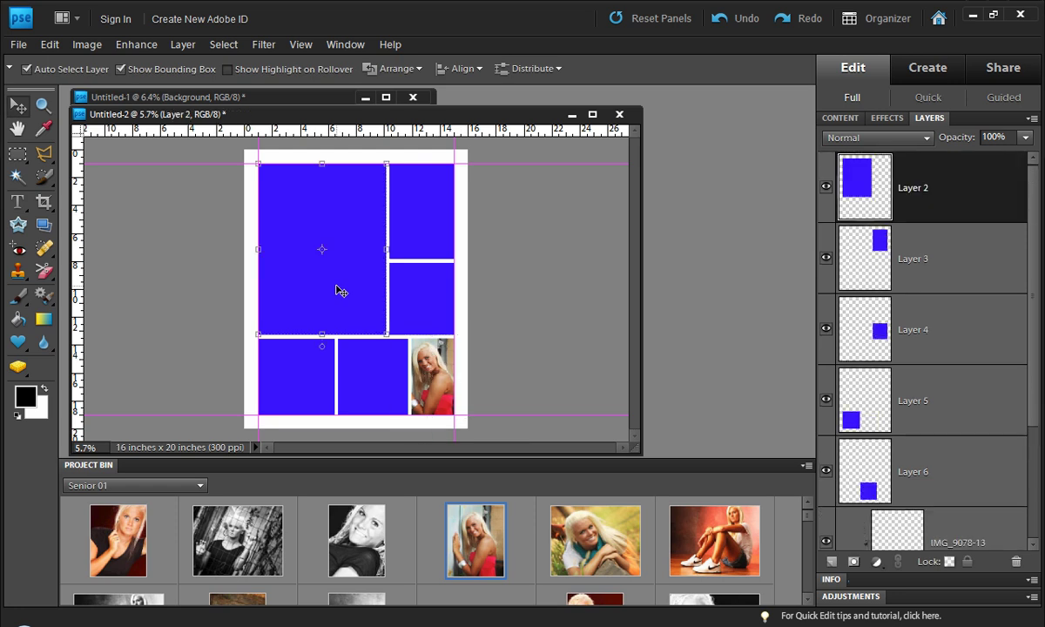
left_click_drag(335, 503, 332, 289)
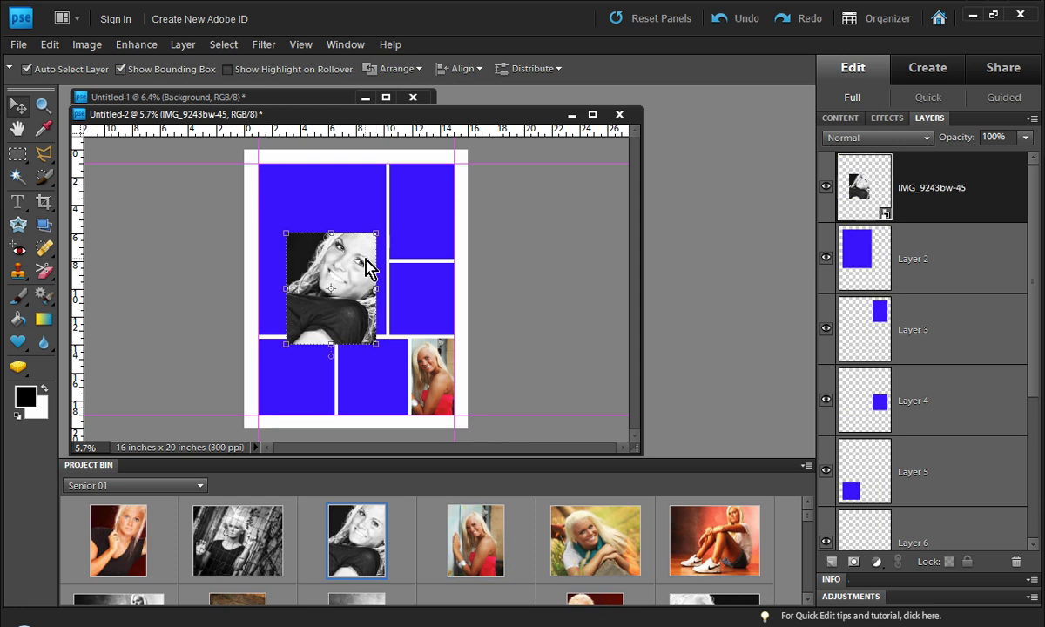
left_click(931, 223, "alt")
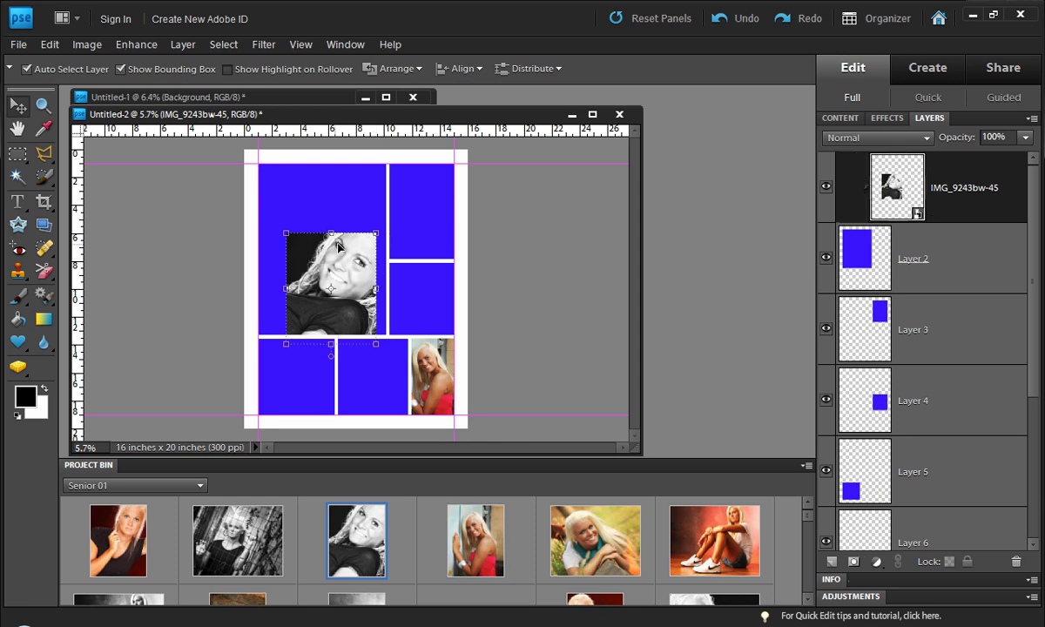
left_click_drag(379, 231, 444, 152)
left_click_drag(416, 189, 346, 185)
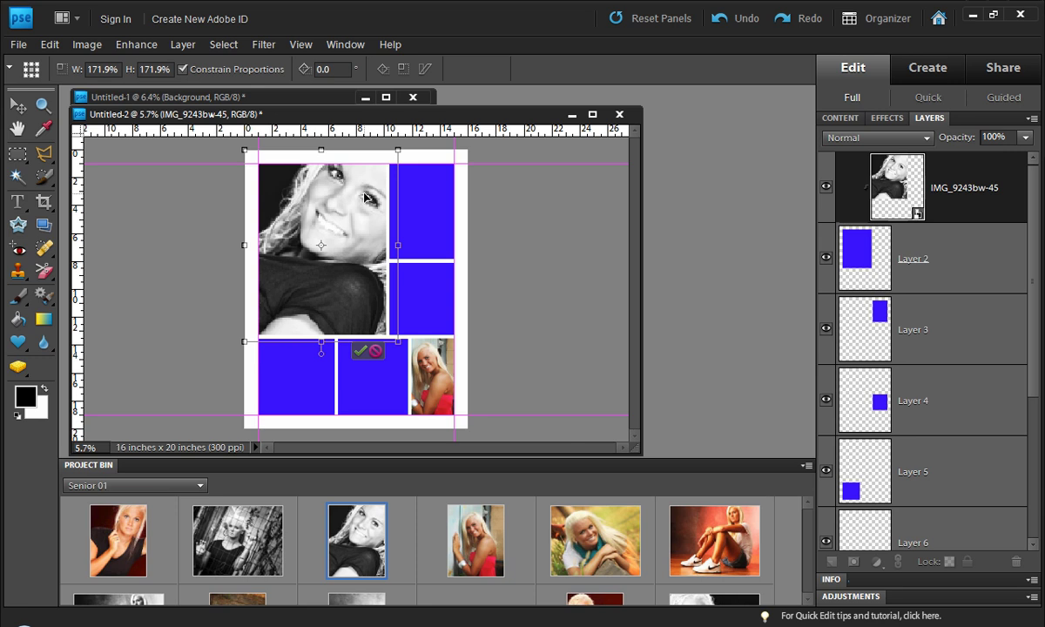
key("Return")
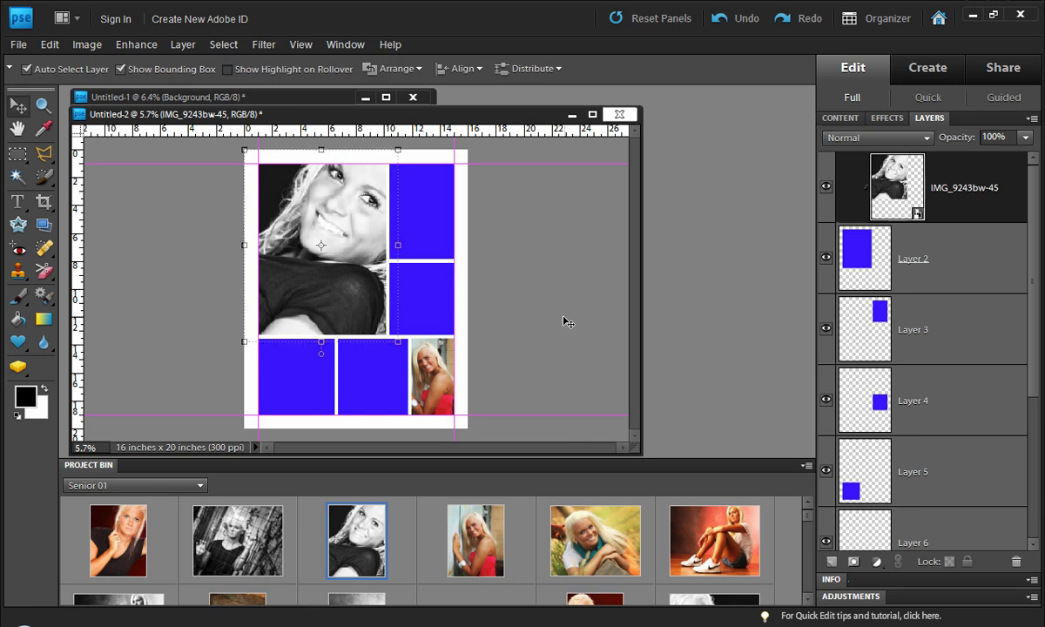
Step: Clip the red-background IMG_9219-39 portrait into the top-right frame, scaled to 88.5%
left_click(421, 221)
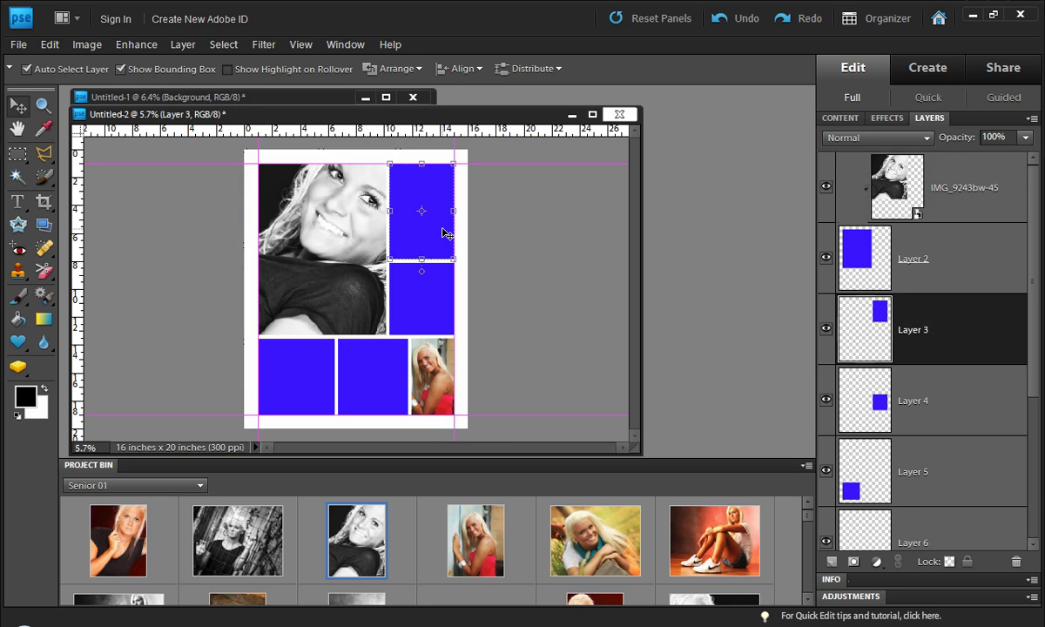
left_click_drag(135, 543, 444, 257)
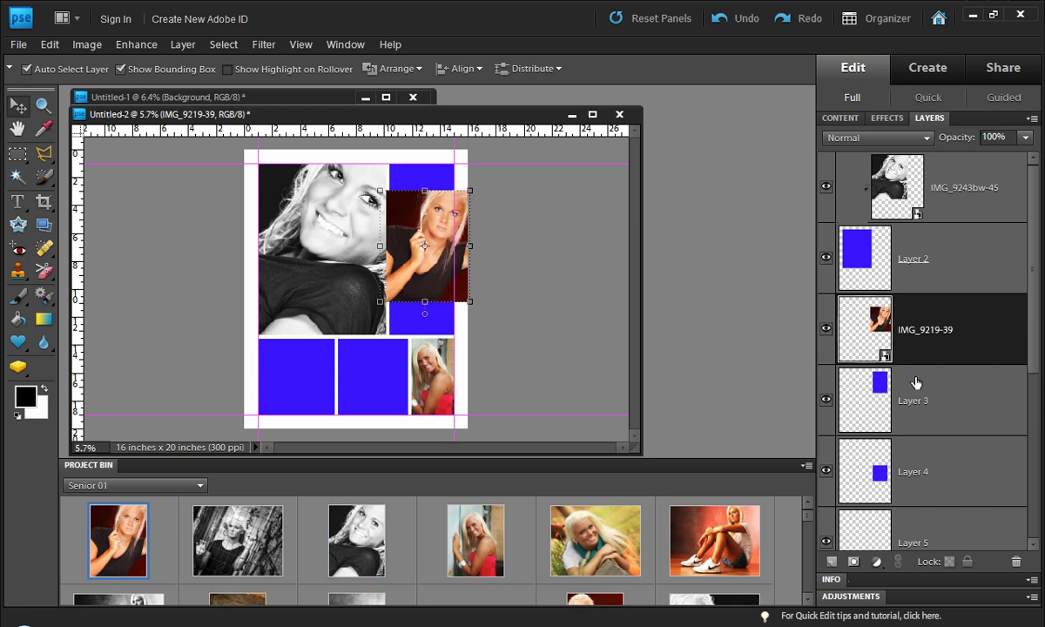
left_click(895, 364, "alt")
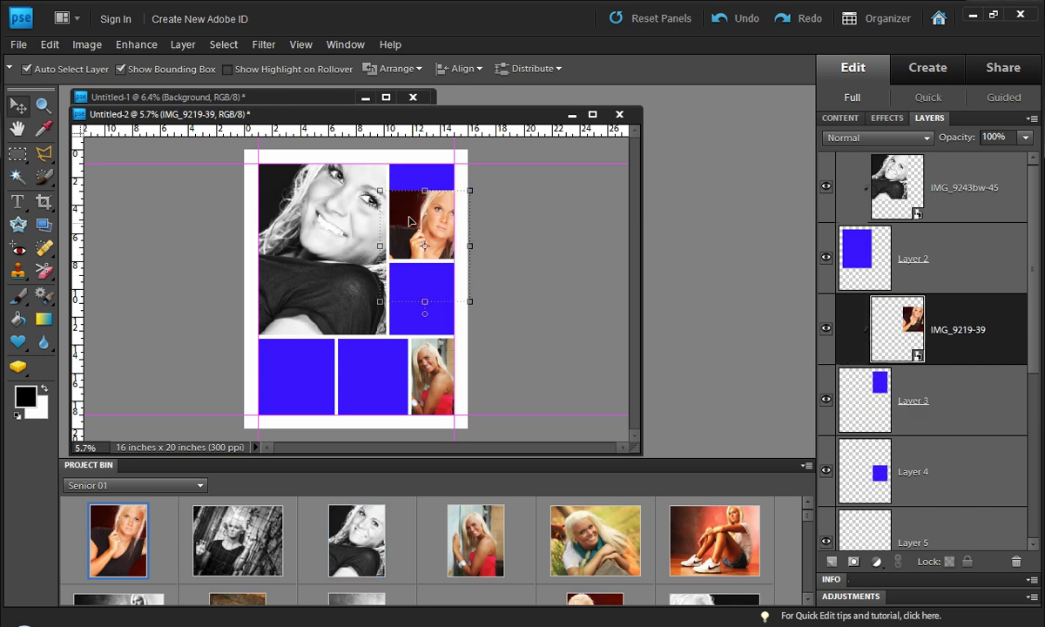
left_click_drag(417, 212, 401, 185)
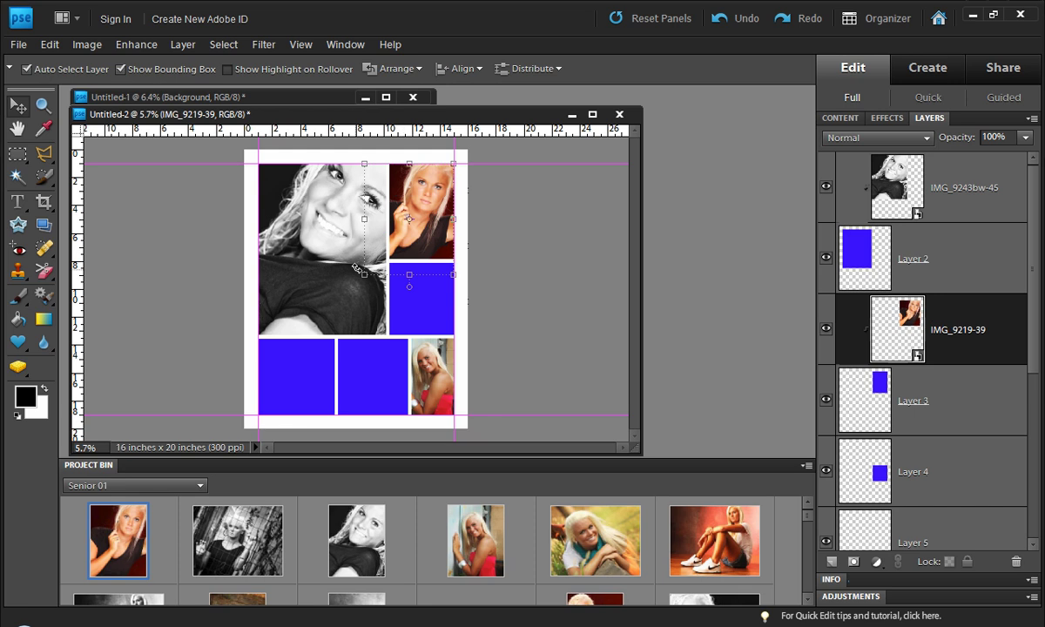
left_click_drag(365, 273, 374, 262)
key("Return")
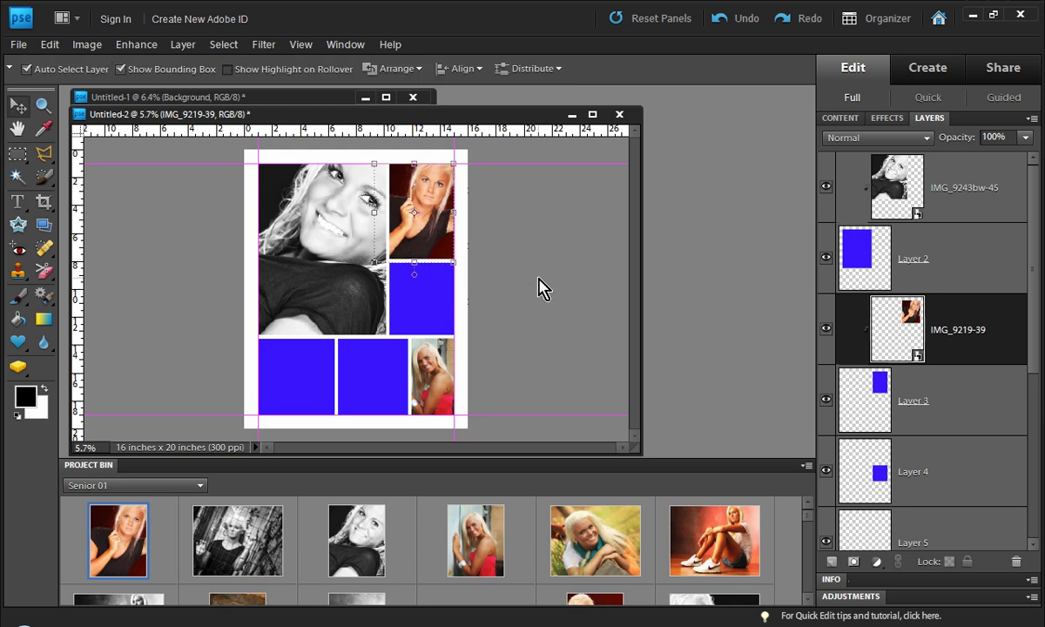
left_click(539, 289)
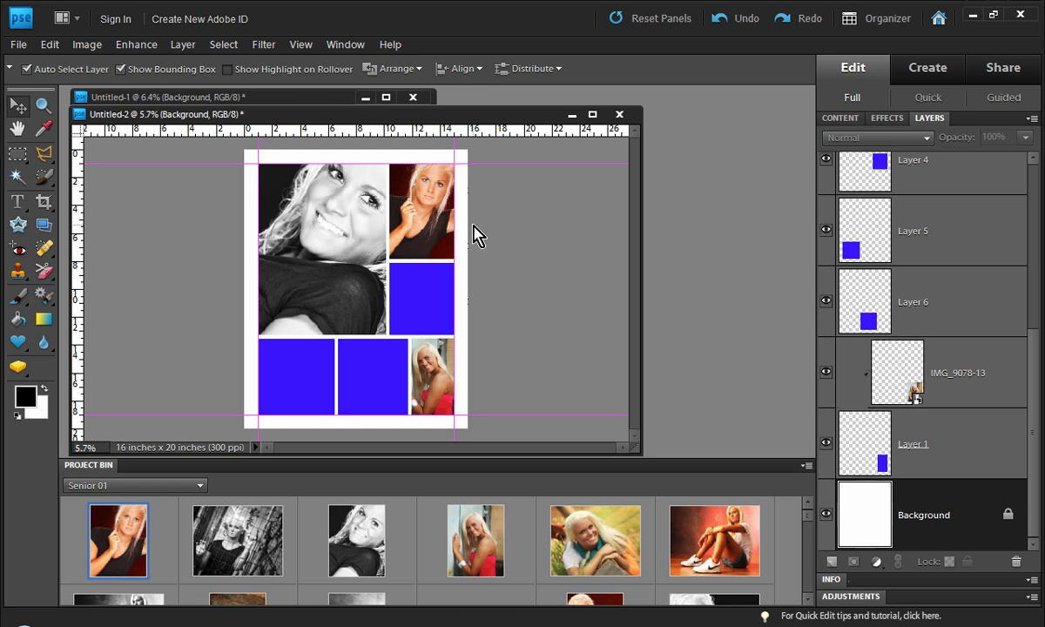
Step: Delete the top-right, large black-and-white and bottom-right portrait photos
left_click(425, 220)
key("Delete")
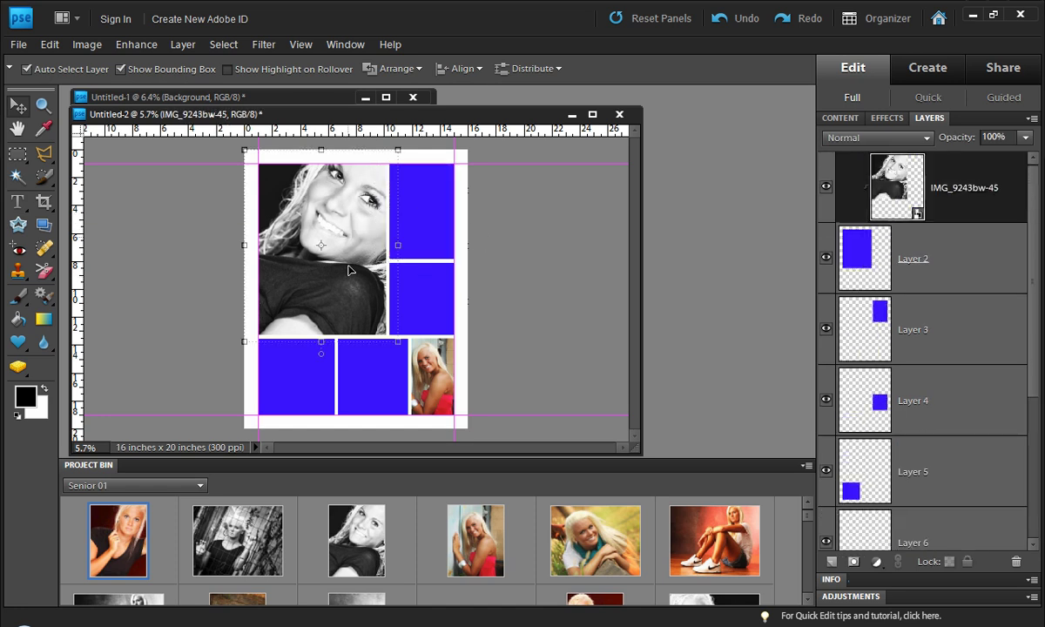
left_click(356, 211)
key("Delete")
left_click(427, 371)
key("Delete")
left_click(530, 348)
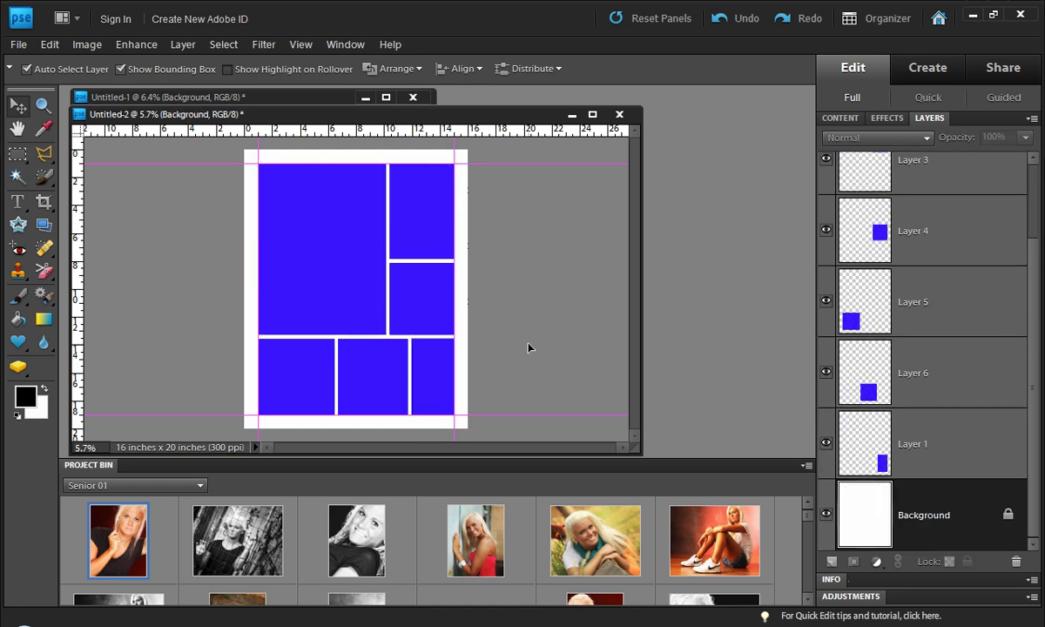